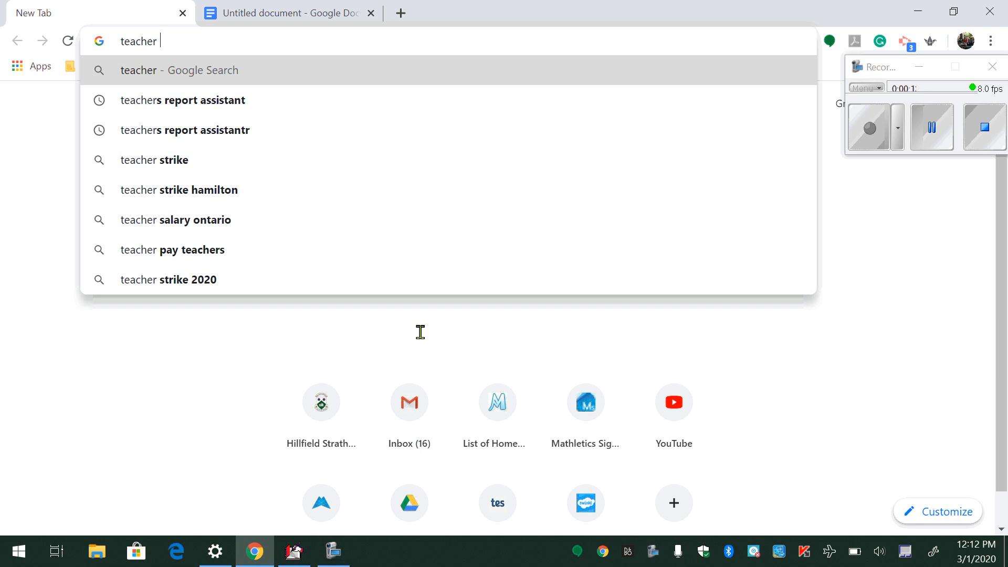
Search the web for "teacher report assistant" and open the Teachers Report Assistant page on download.cnet.com
type("rep")
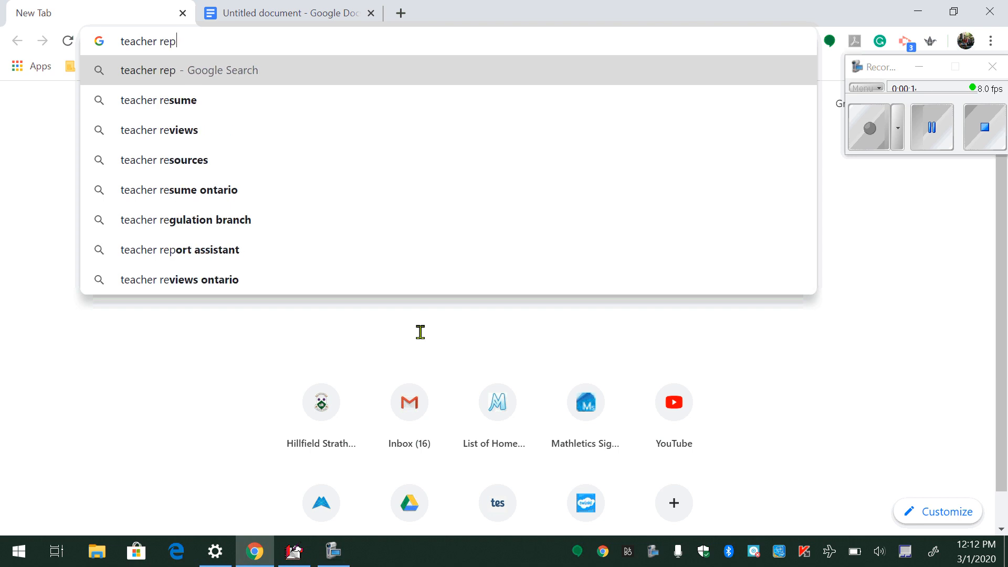
type("ort assistant")
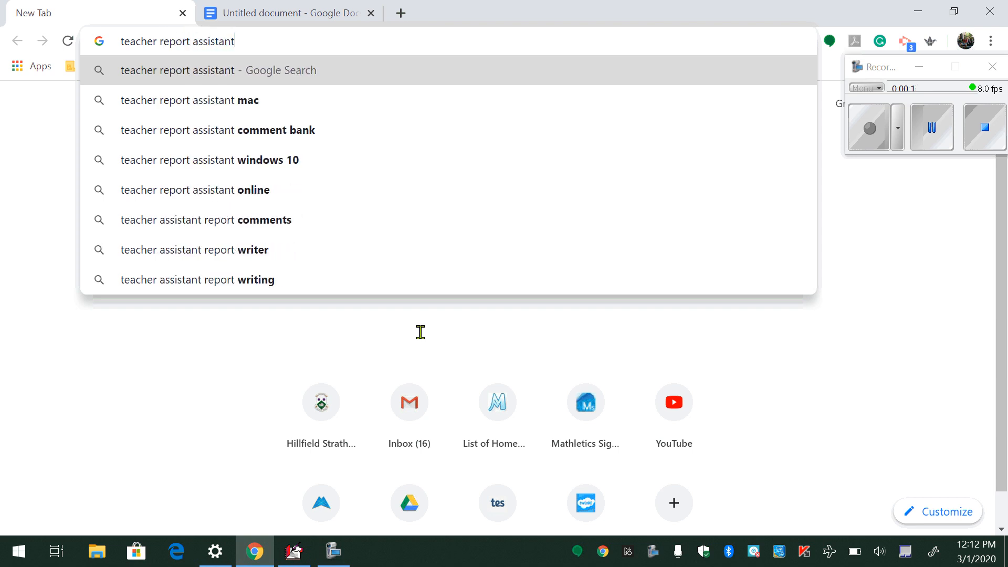
key("Return")
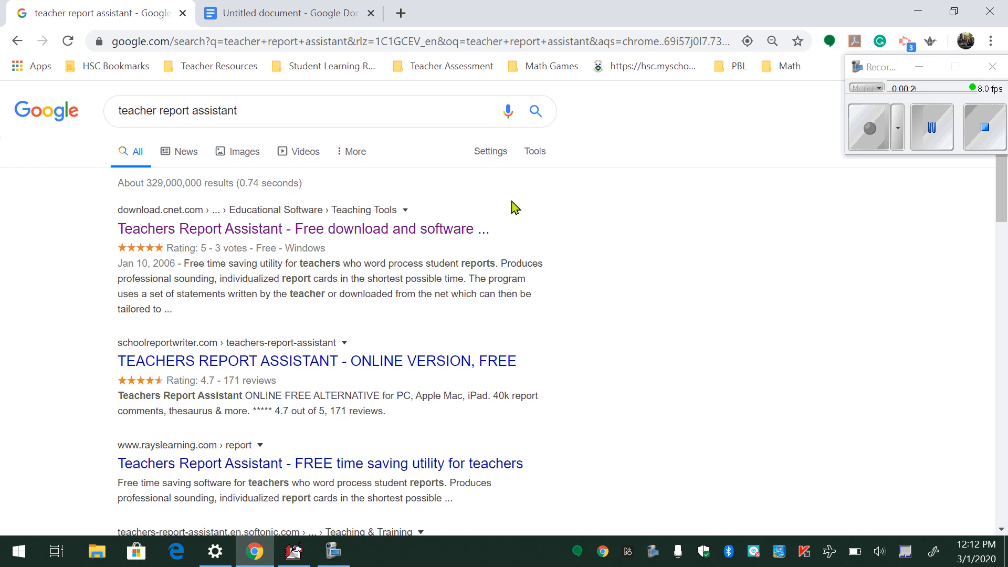
left_click(304, 237)
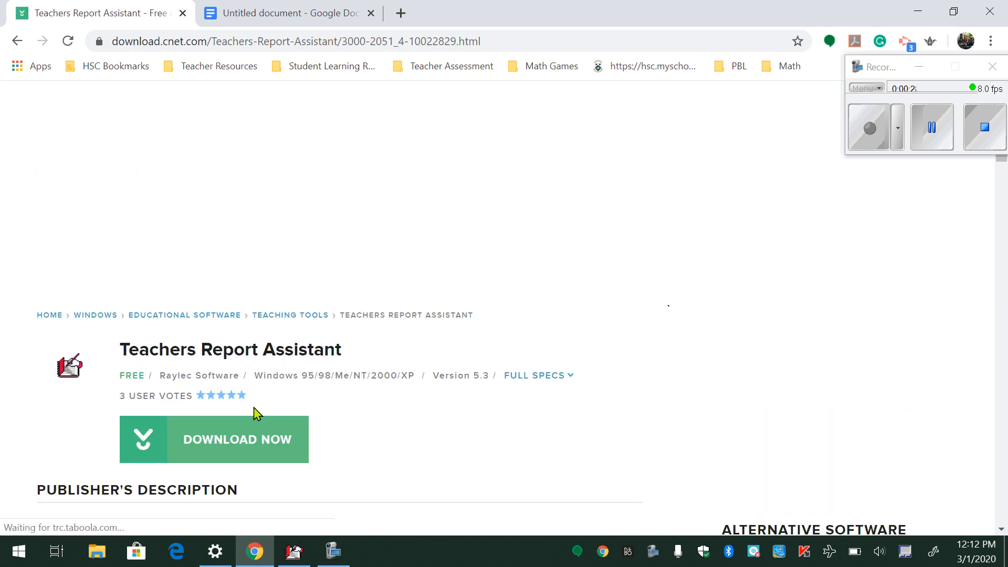
scroll(383, 446, "down", 1)
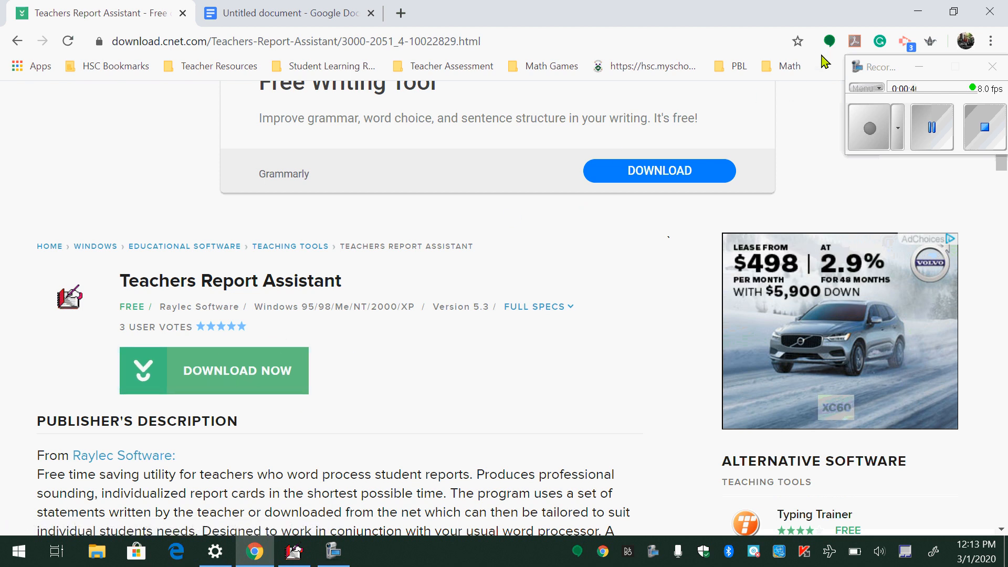
Switch to the desktop, move the Teachers Report Assistant shortcut beside New folder, and bring up the Report Assistant program
left_click(920, 7)
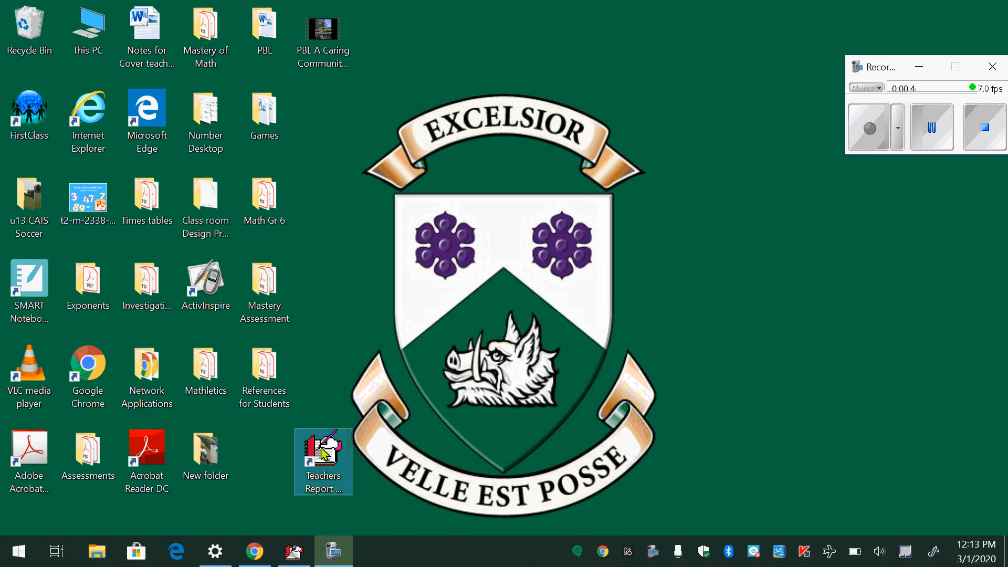
left_click_drag(324, 453, 265, 453)
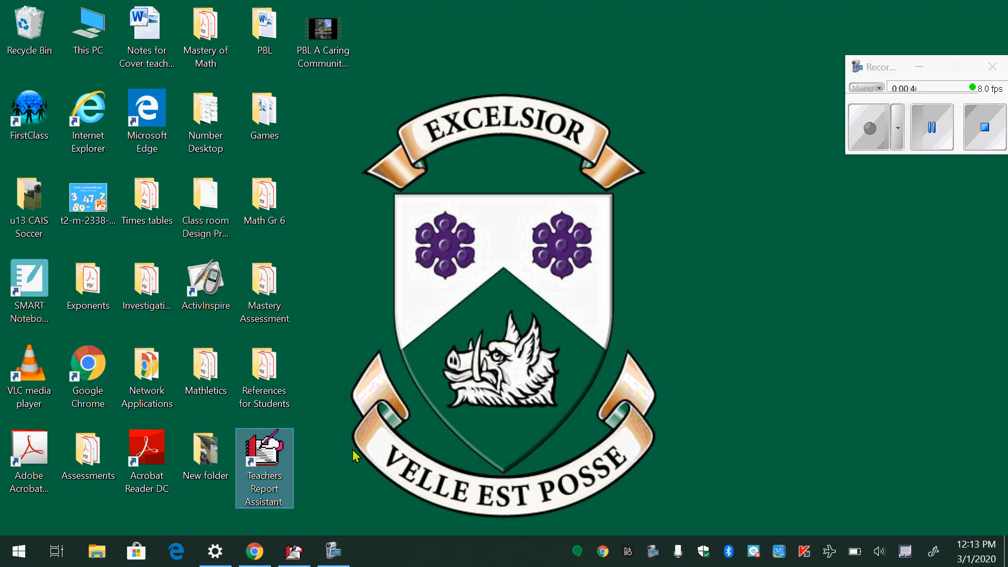
left_click(296, 559)
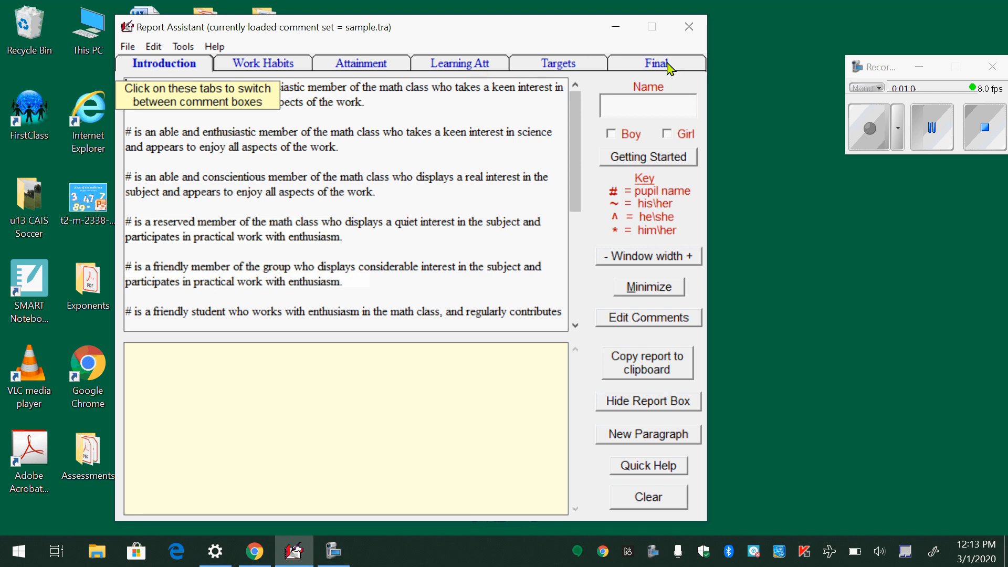
Try to rename the Introduction comment box as "Initial Comments"
double_click(184, 64)
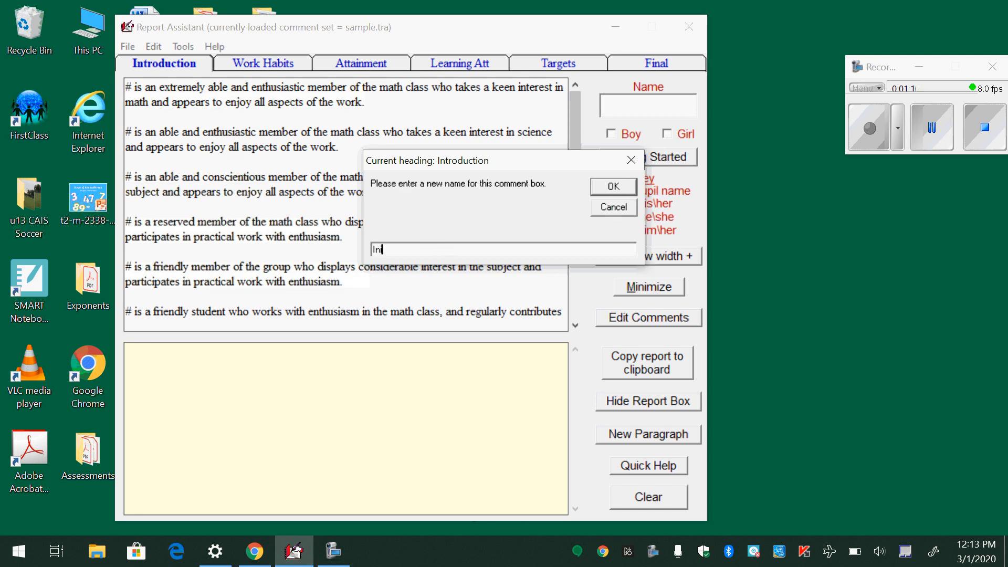
type("Initia")
key("BackSpace")
key("BackSpace")
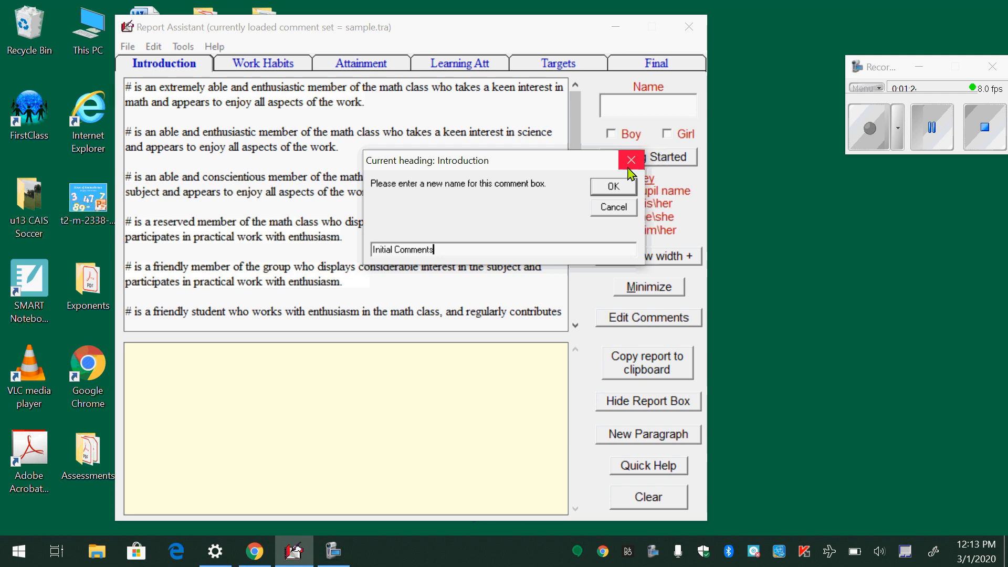
left_click(612, 186)
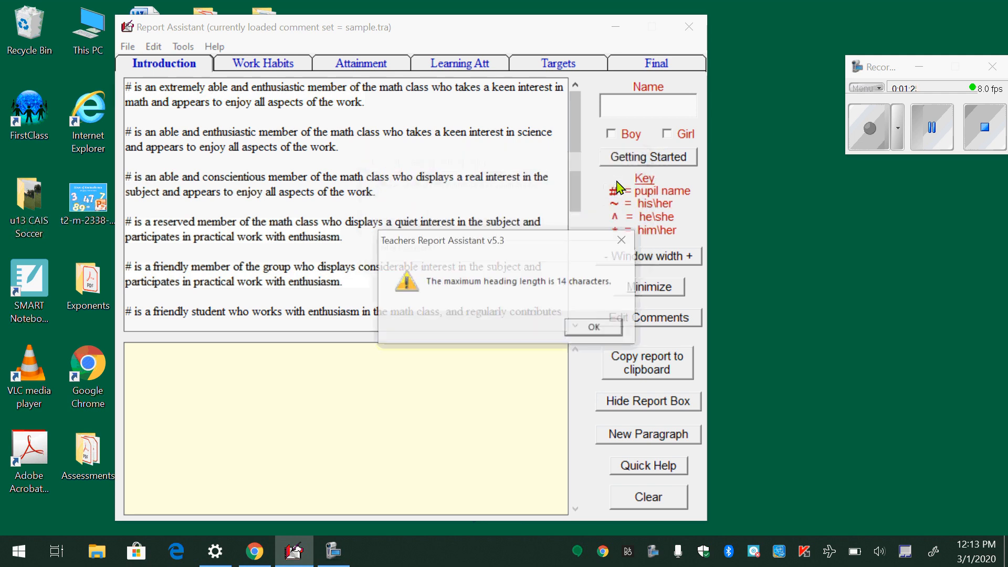
left_click(594, 328)
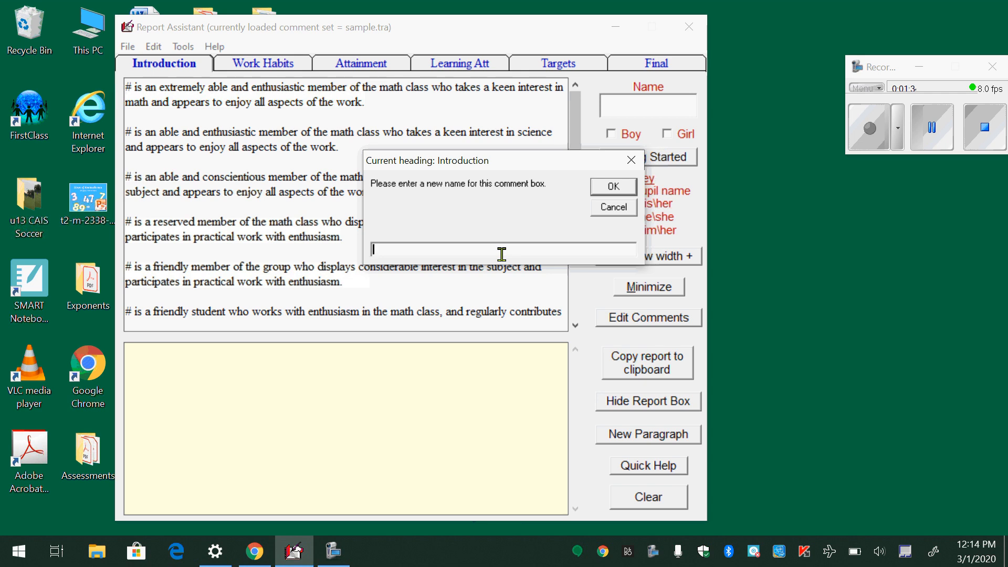
Rename the Introduction comment box as "Initial"
type("Initial")
left_click(621, 192)
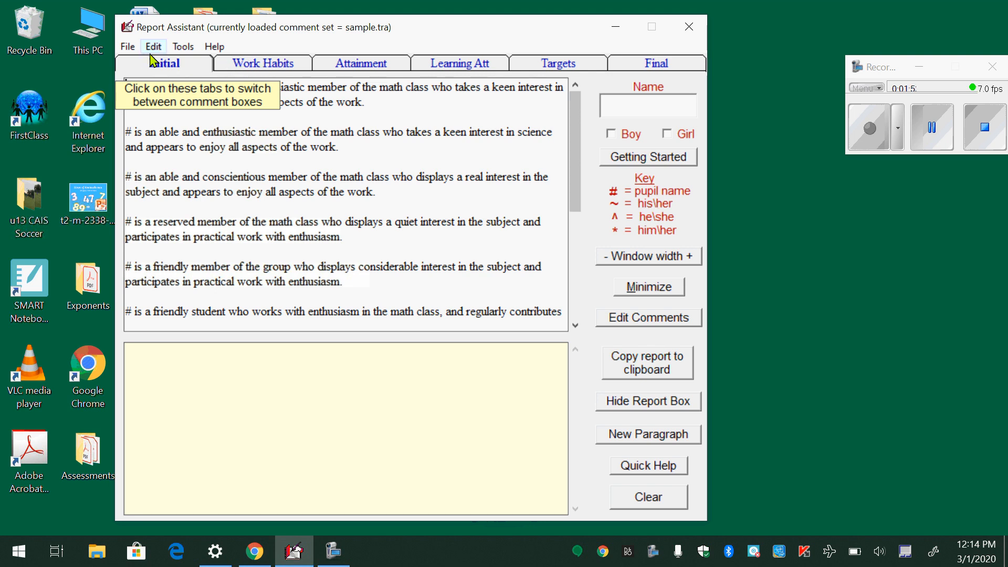
Insert a new comment box after Initial, view its contents, and return to the Initial comments
left_click(182, 47)
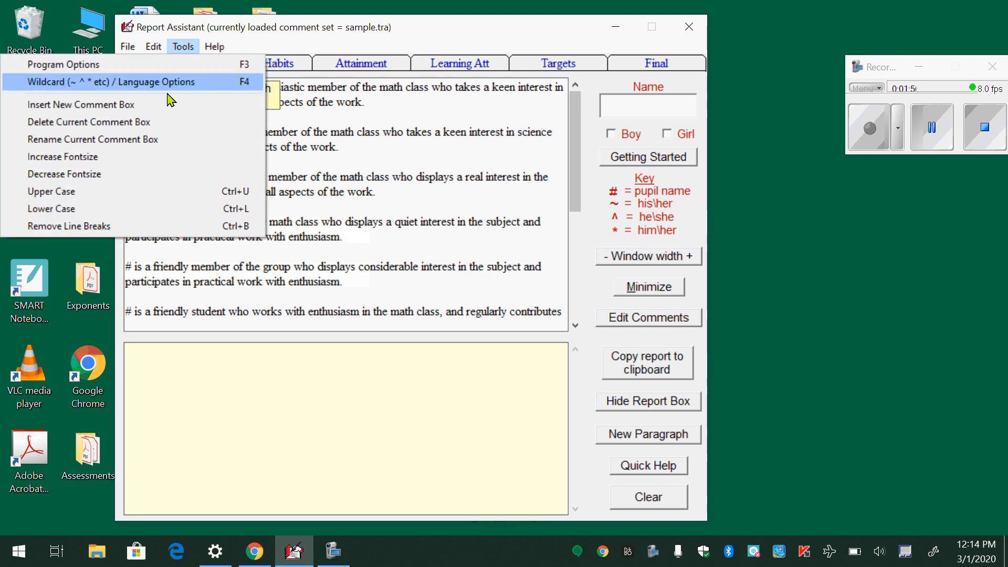
left_click(149, 104)
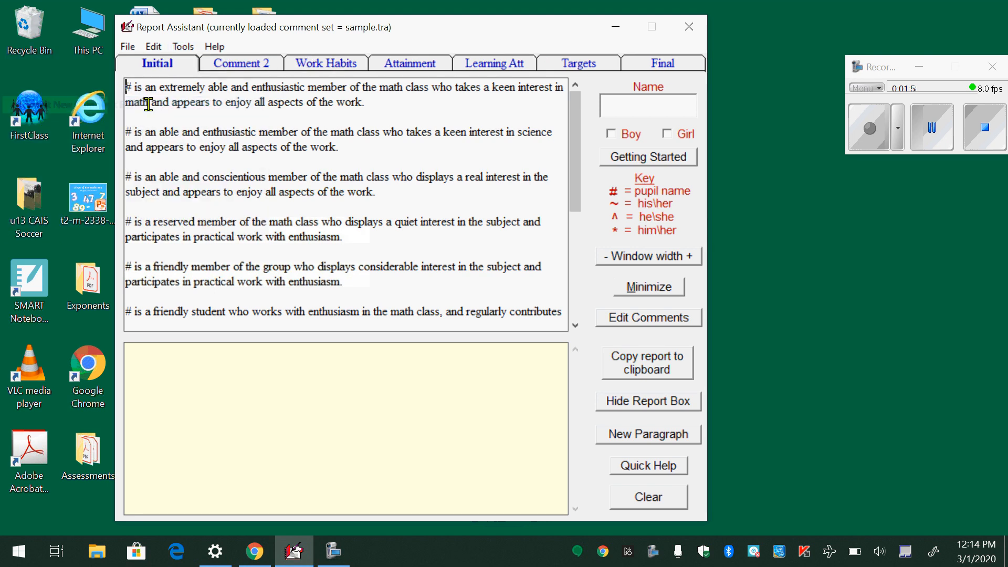
left_click(245, 65)
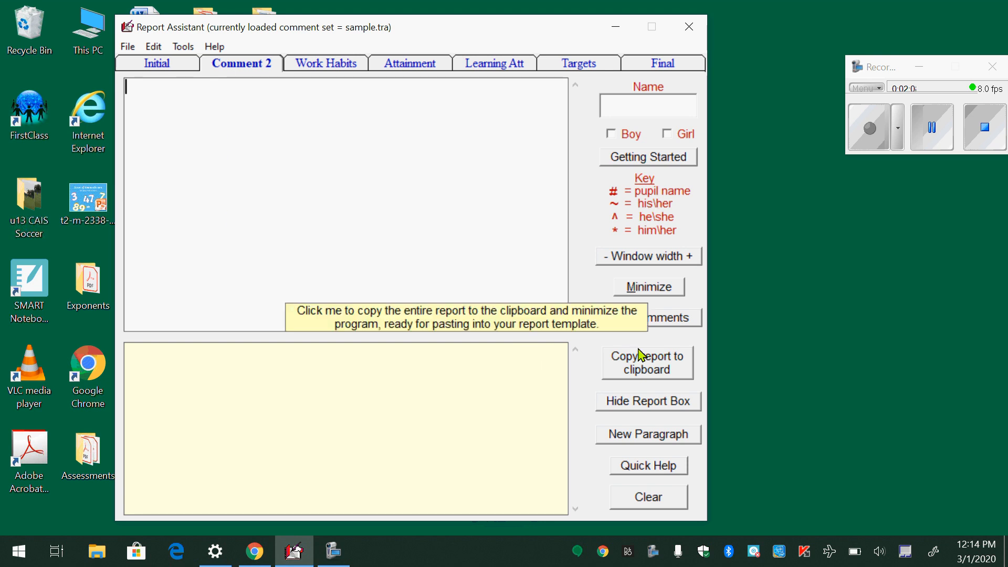
left_click(166, 65)
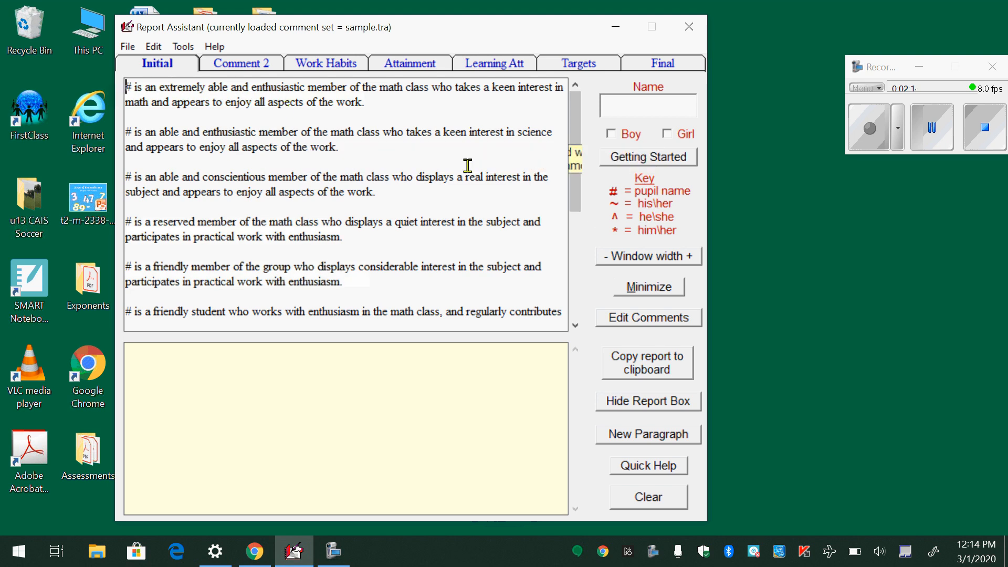
mouse_move(618, 208)
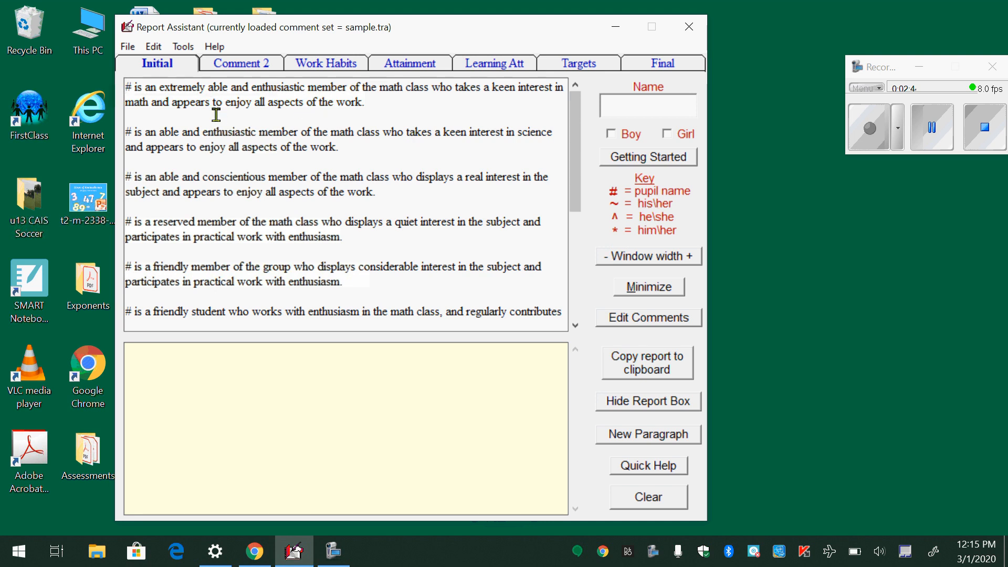
left_click(129, 48)
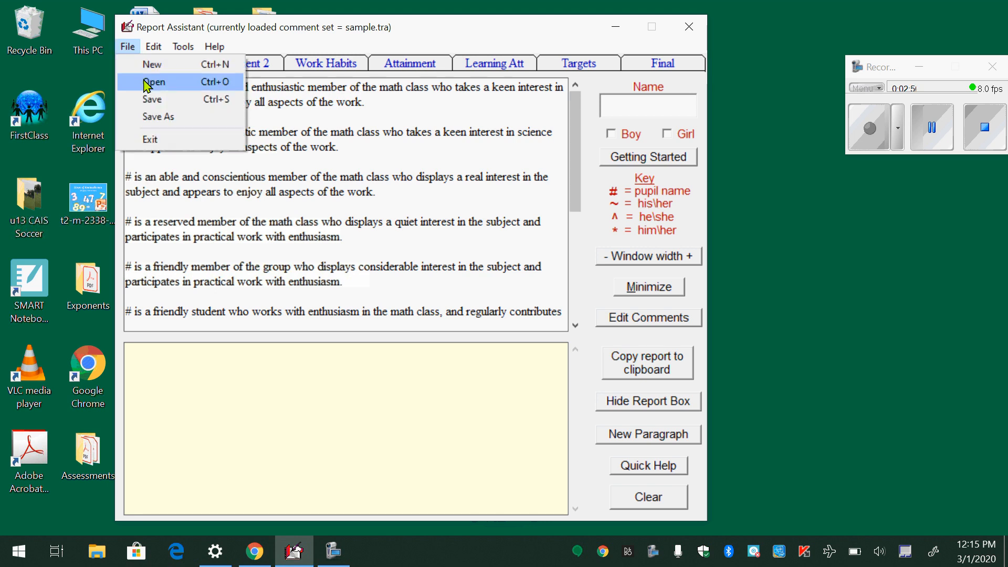
left_click(371, 137)
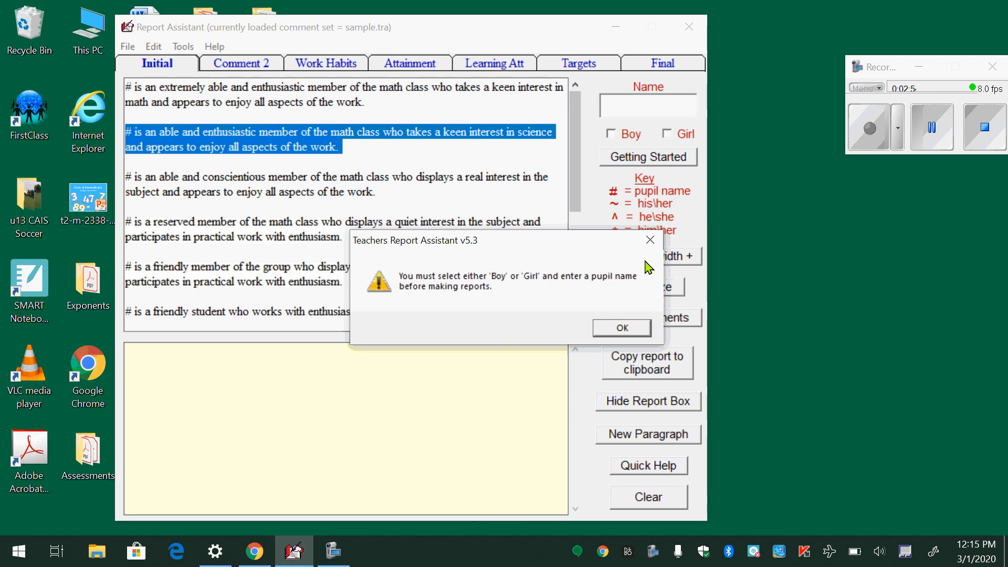
left_click(650, 239)
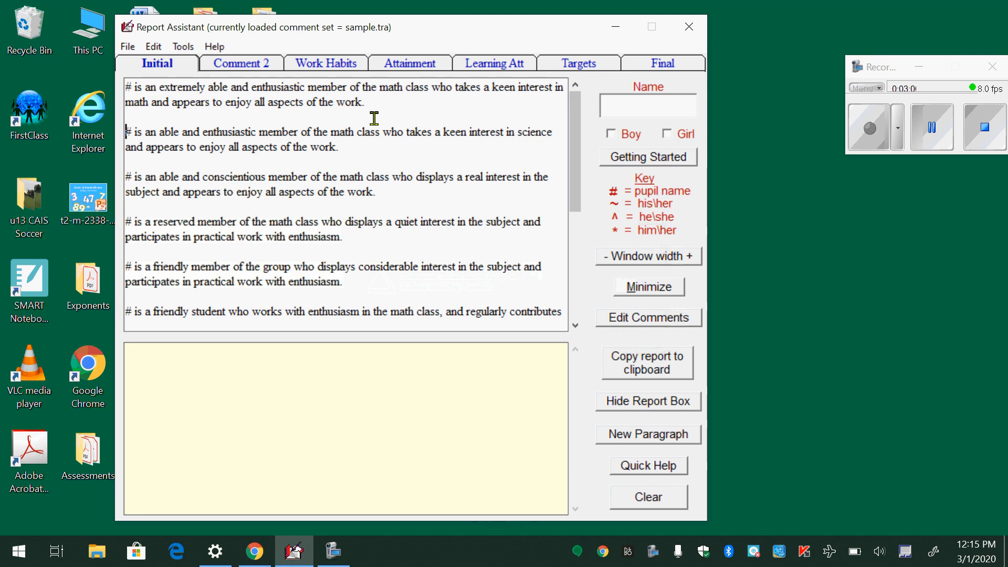
Open the comment set "January Report Comments Grade 6.tra" without saving the changes to the current set
left_click(129, 46)
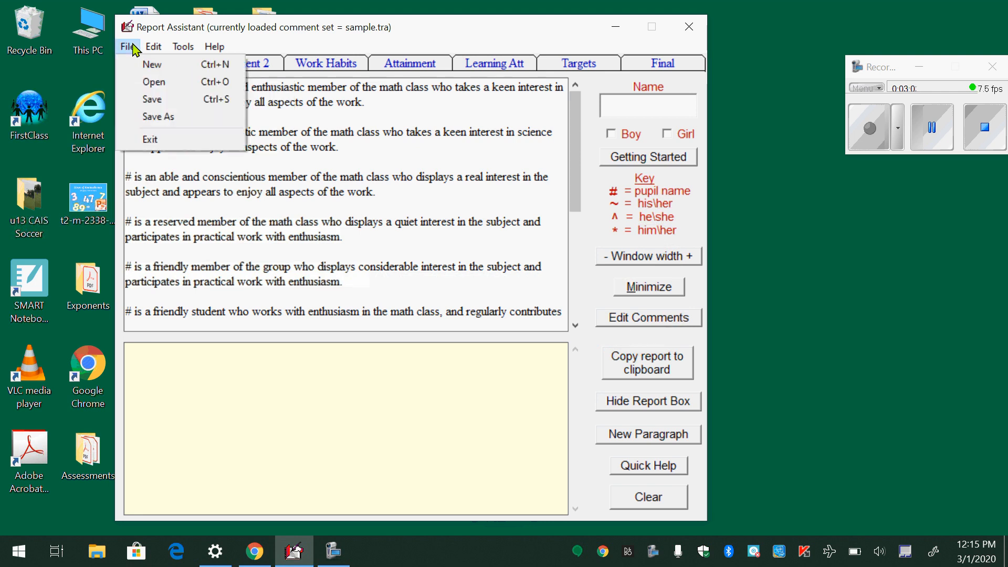
left_click(193, 88)
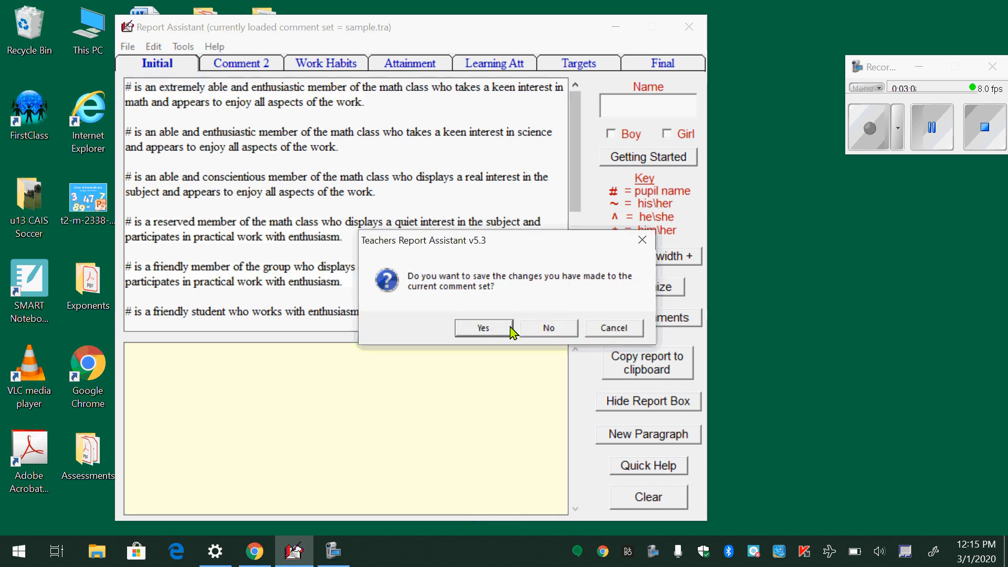
left_click(545, 328)
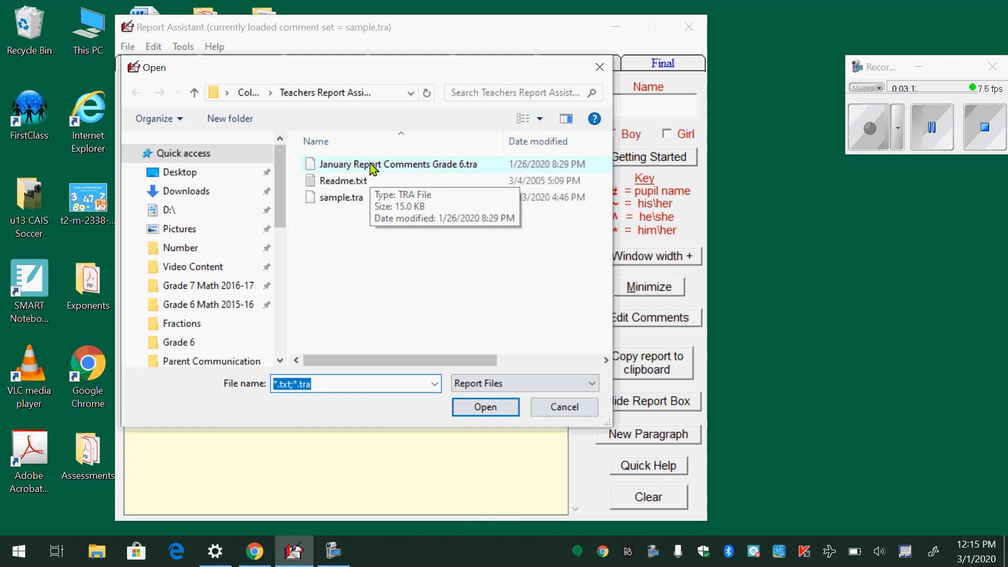
double_click(370, 166)
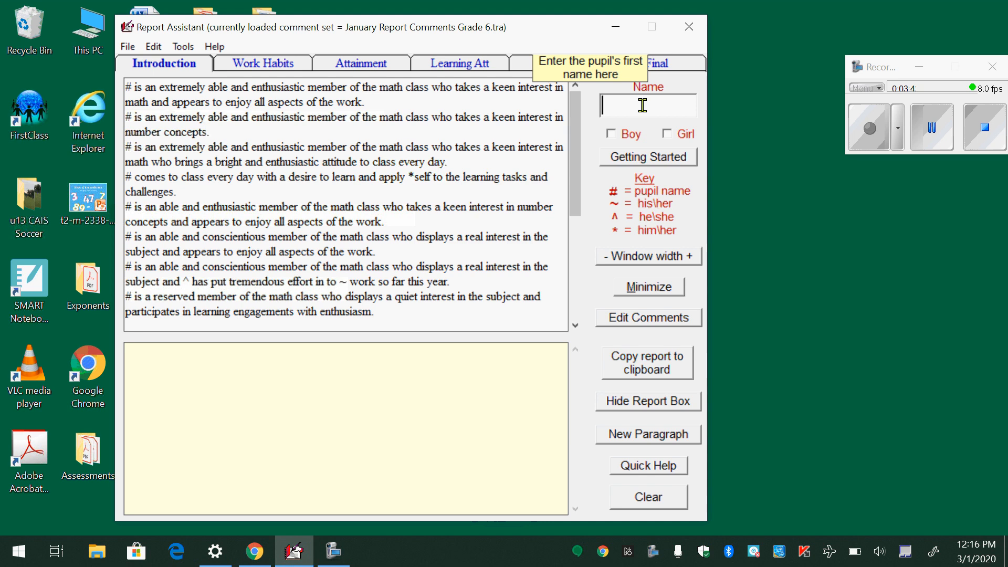
Enter the pupil's first name and set the pupil's gender to Boy
type("Naseem")
left_click(614, 137)
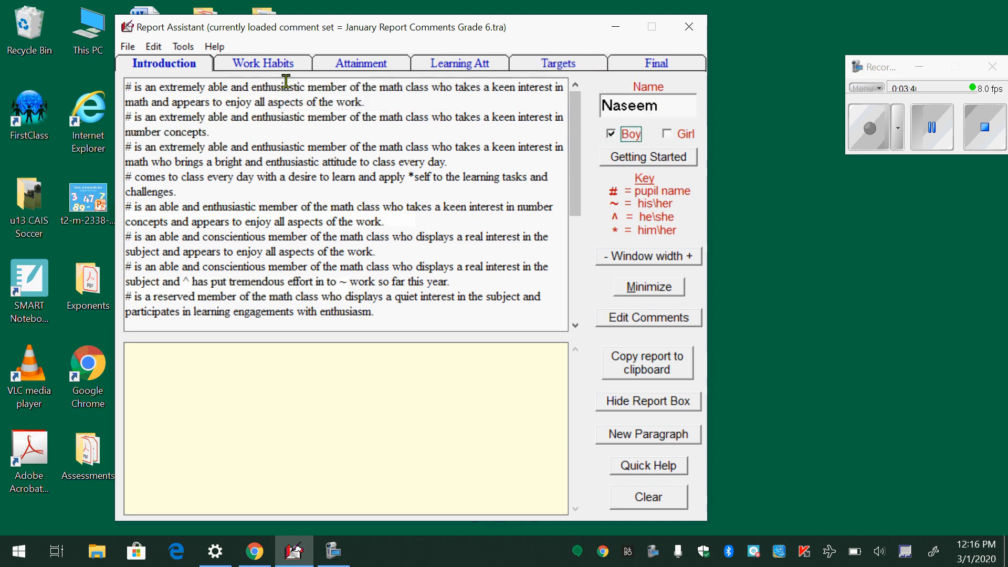
Add the Introduction comment "is an able and conscientious member of the math class" ending "enjoy all aspects of the work" to the report
scroll(199, 178, "down", 1)
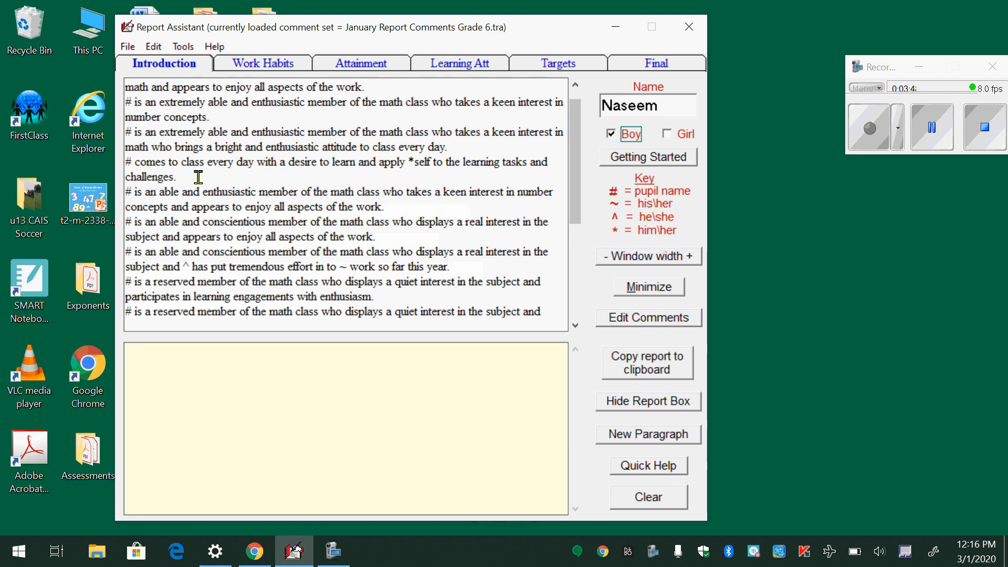
scroll(198, 177, "up", 1)
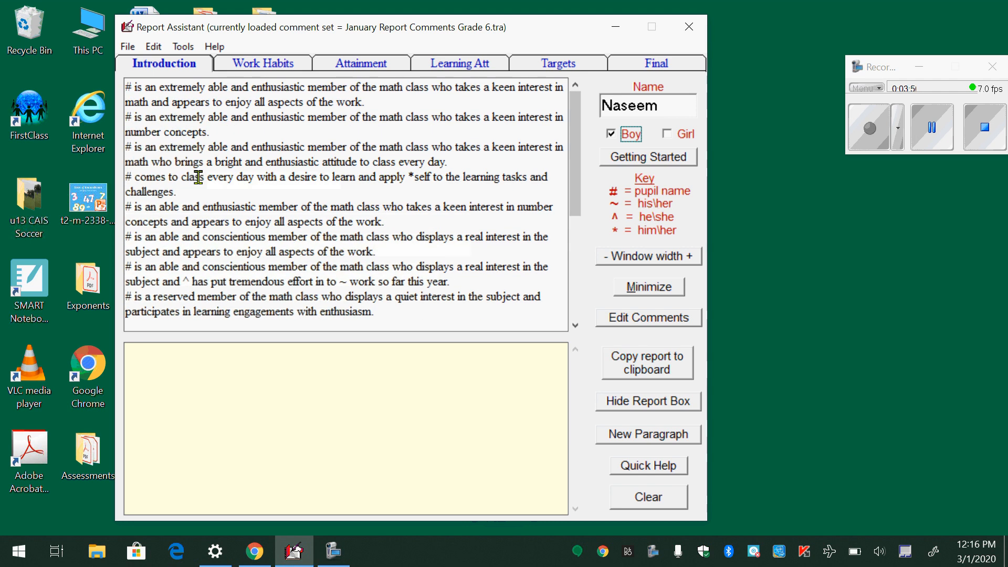
scroll(221, 140, "down", 1)
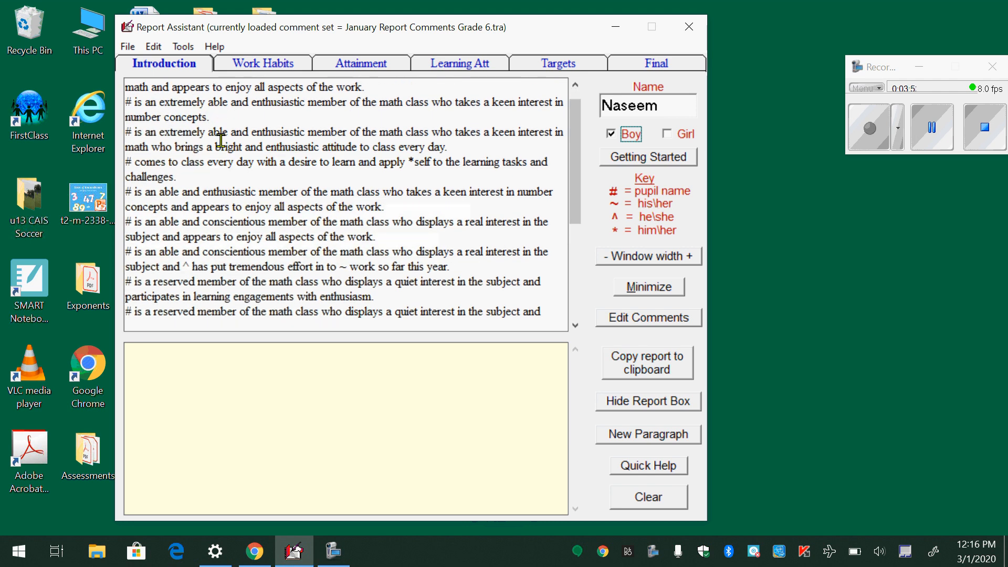
scroll(220, 140, "down", 1)
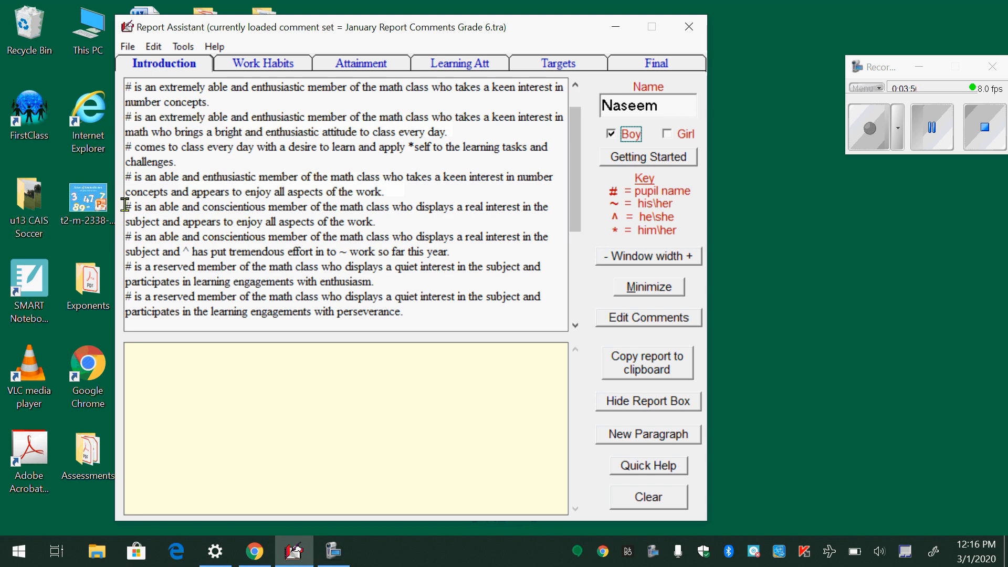
left_click_drag(125, 204, 379, 216)
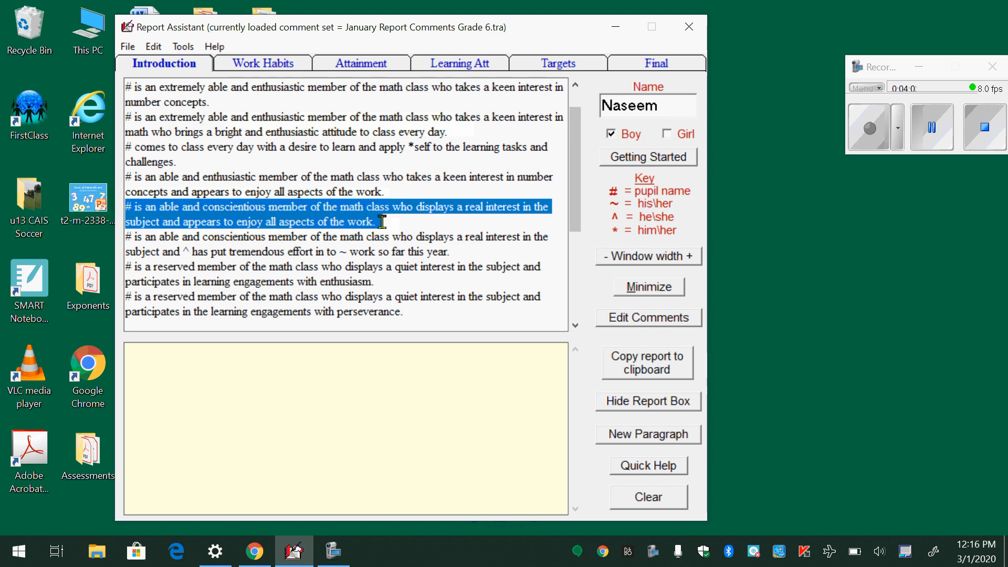
left_click(378, 222)
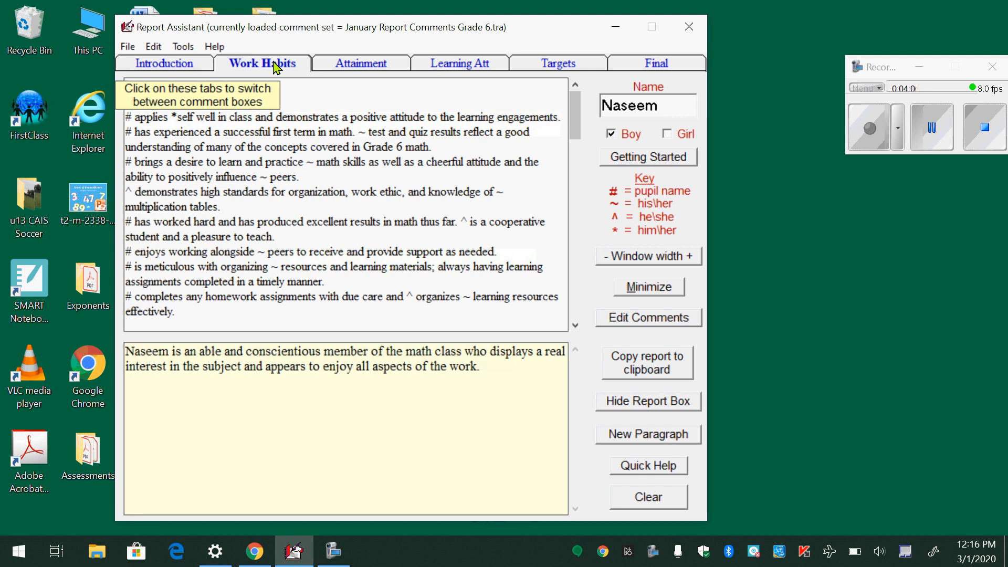
Add the Introduction comment "# is a pleasure to work with in math." to the report
left_click(176, 66)
scroll(275, 231, "down", 3)
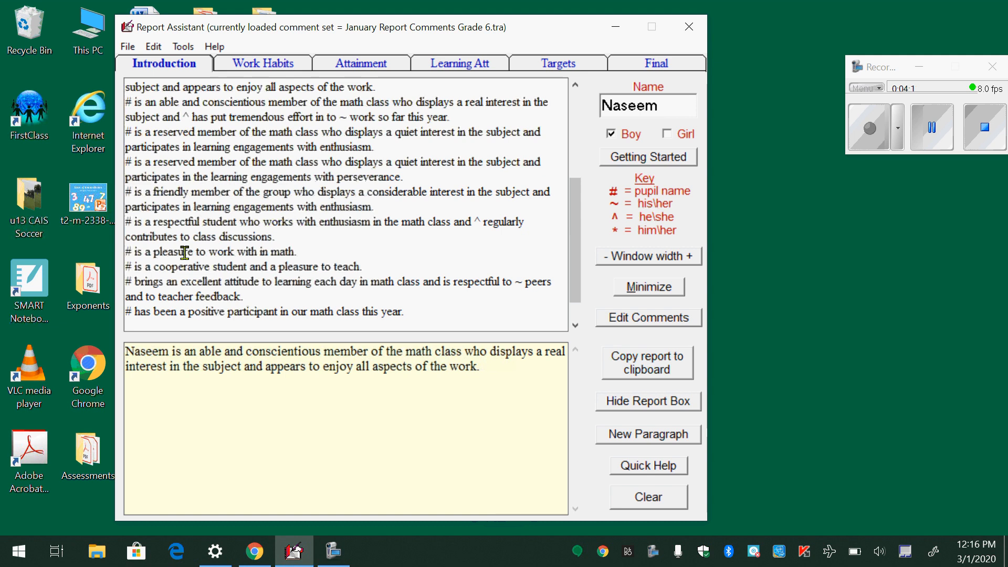
left_click_drag(125, 250, 300, 255)
Add the Work Habits comment "self-management skills have been a little weak", ending "materials missing on occasion", to the report
left_click(262, 63)
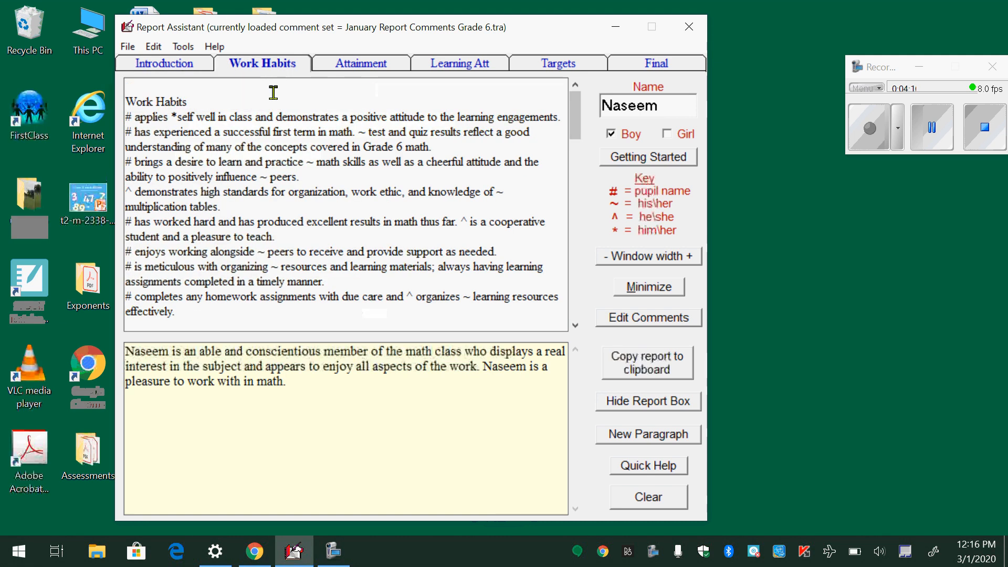
scroll(293, 177, "down", 2)
scroll(293, 177, "down", 3)
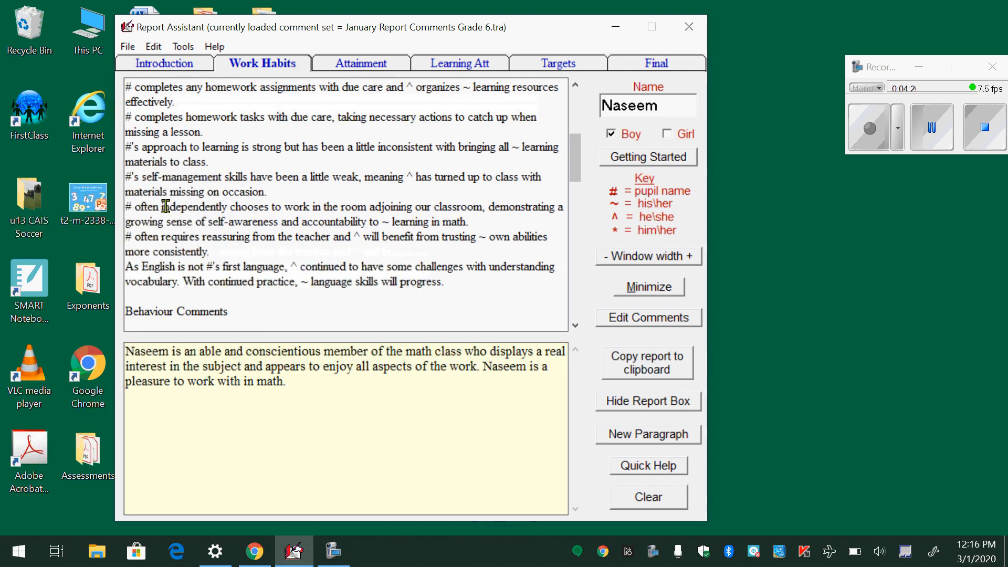
left_click(124, 176)
left_click_drag(124, 176, 276, 186)
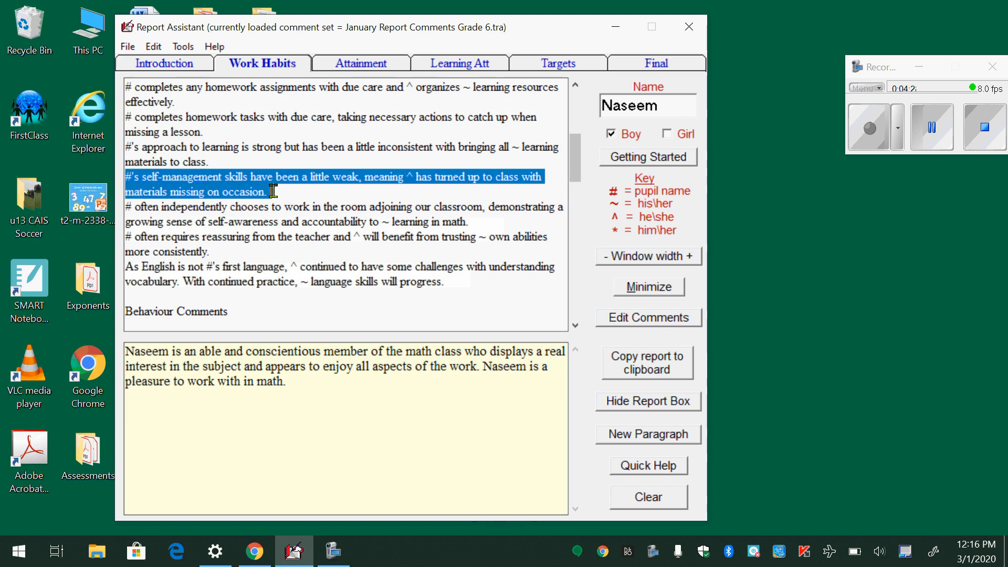
left_click_drag(267, 191, 269, 184)
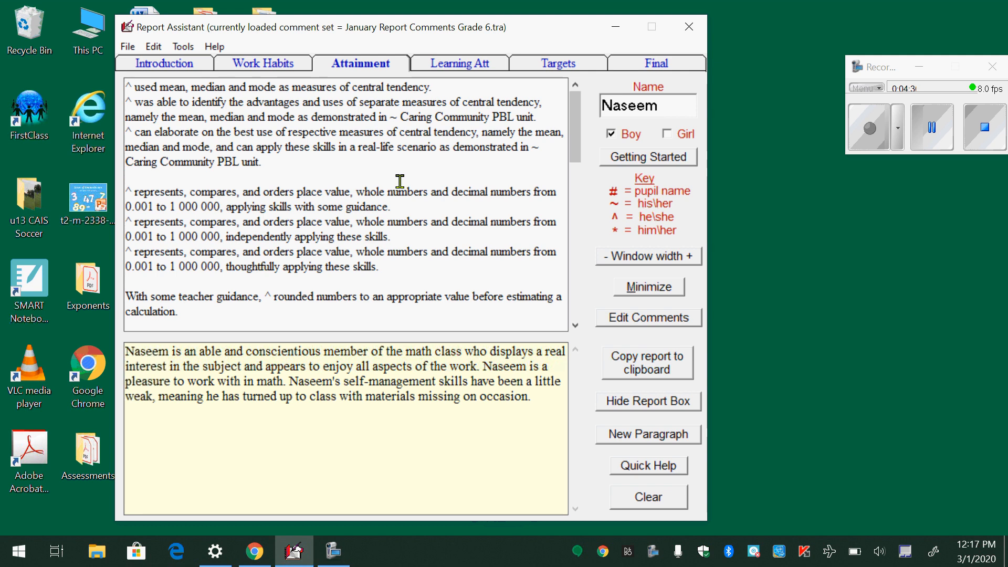
Add the Attainment comment on place value from 0.001 to 1 000 000 ending "applying skills with some guidance" to the report
scroll(399, 181, "down", 2)
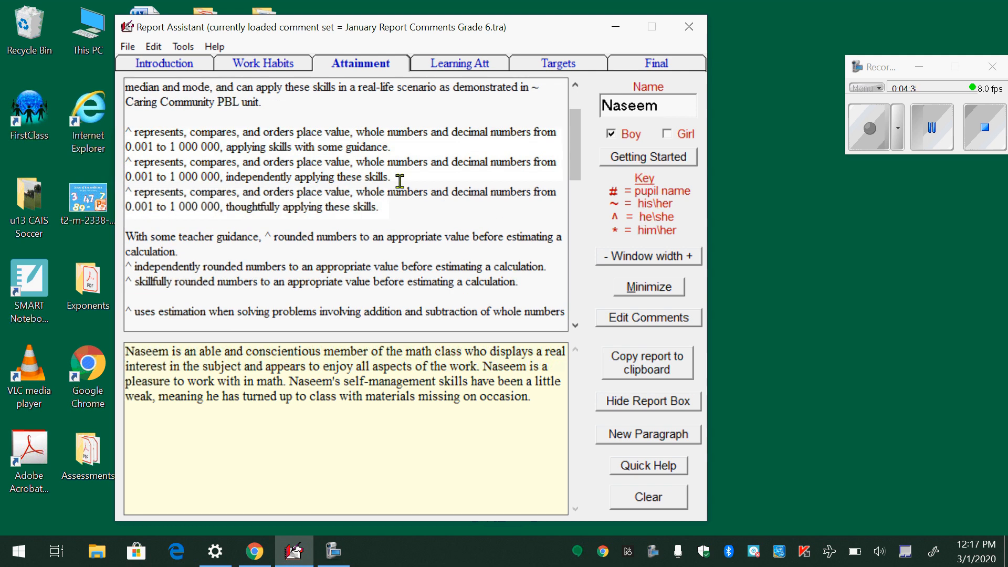
scroll(400, 181, "down", 1)
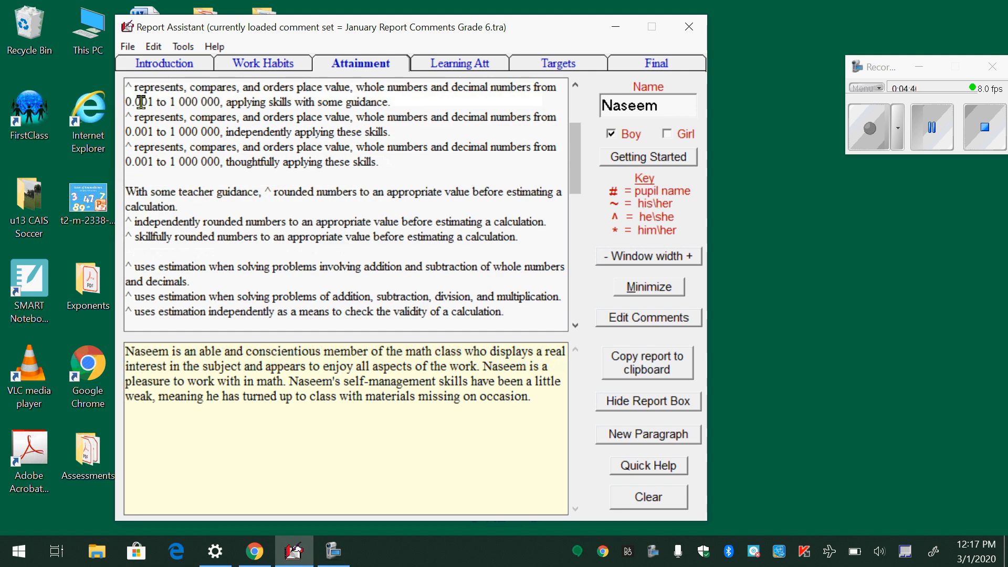
left_click_drag(128, 91, 392, 100)
left_click(396, 63)
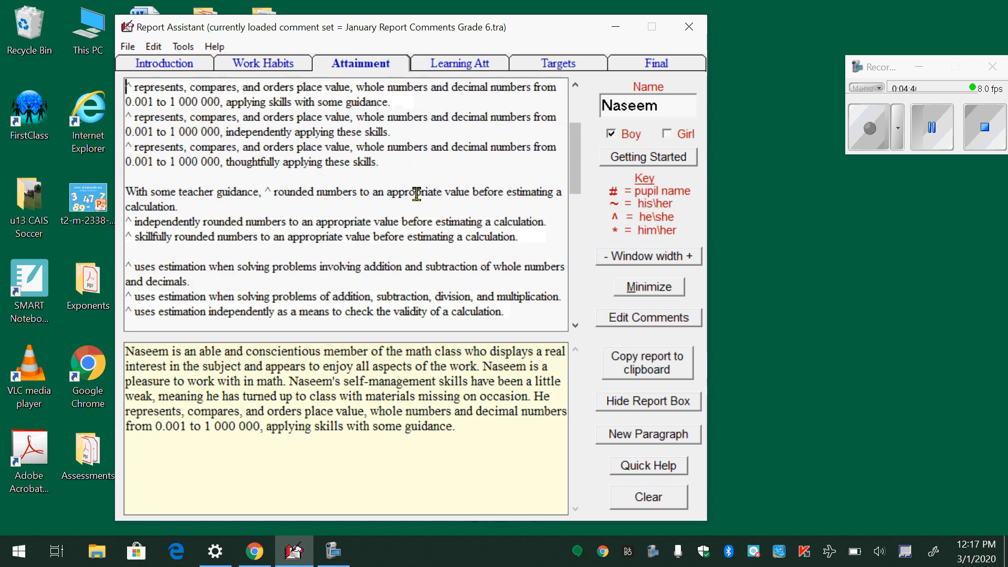
Add the Attainment comment "With a little guidance from the teacher, ^ improved ~ knowledge of the divisibility rules" to the report
scroll(417, 194, "down", 2)
scroll(416, 194, "down", 2)
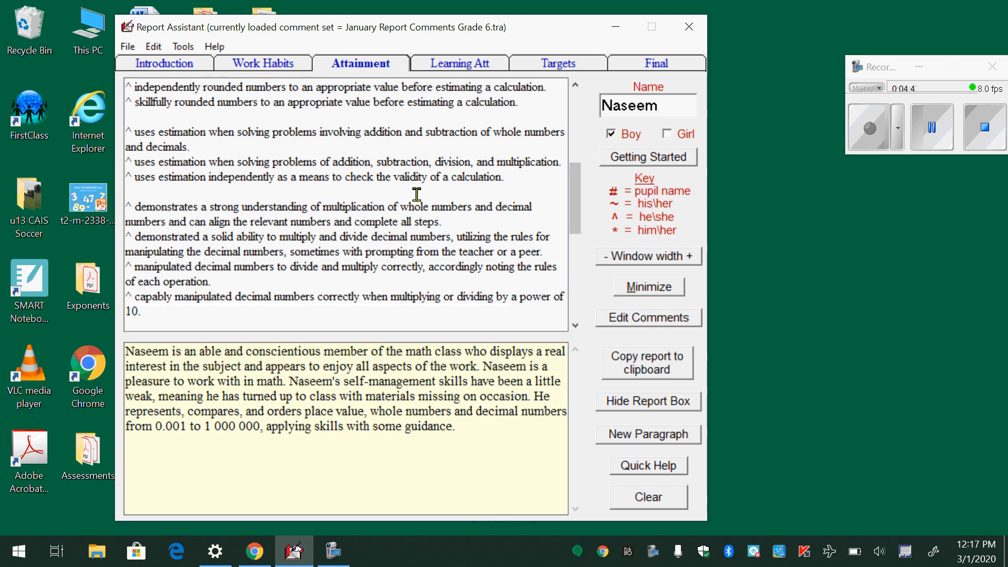
scroll(417, 194, "down", 3)
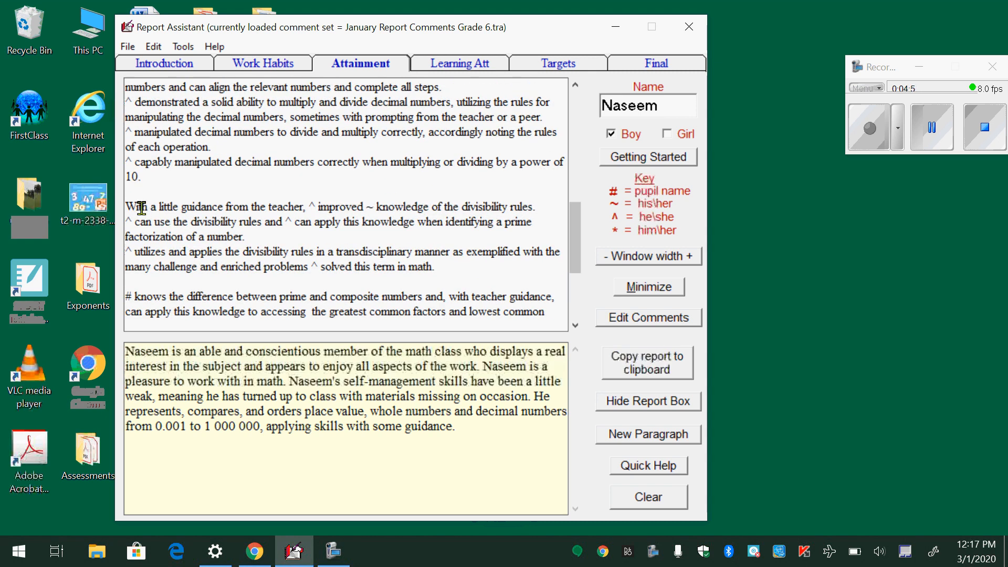
left_click_drag(128, 208, 541, 205)
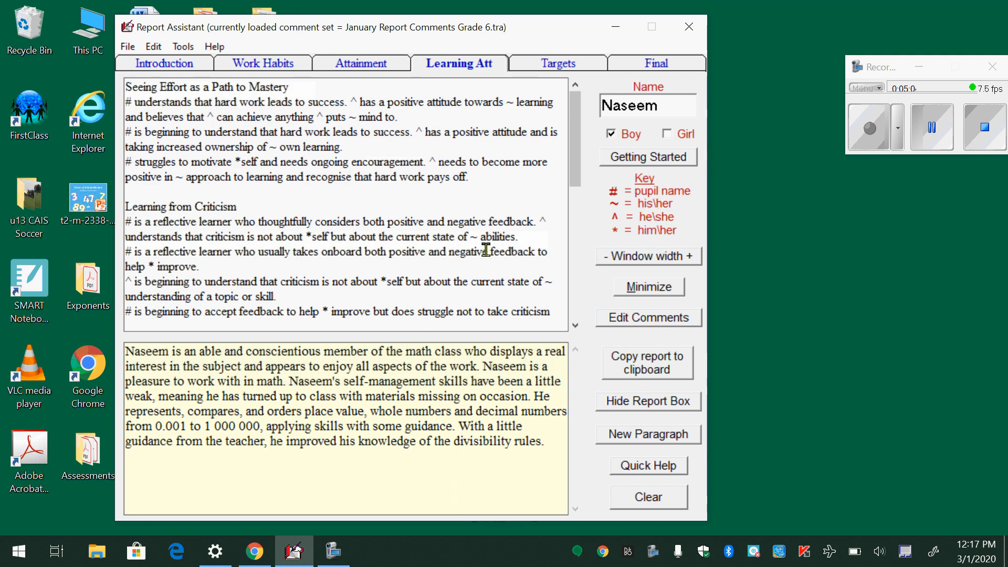
Append the custom sentence "He demonstrated this during his project studying wild life in the RBG centre." to the end of the report
left_click(558, 437)
type("He demonst")
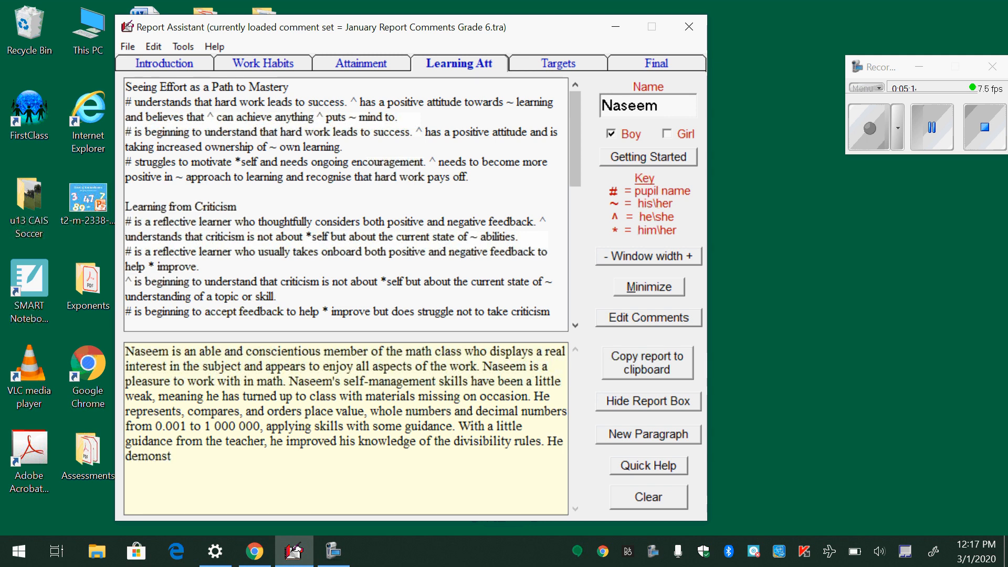
type("rated this during his pr")
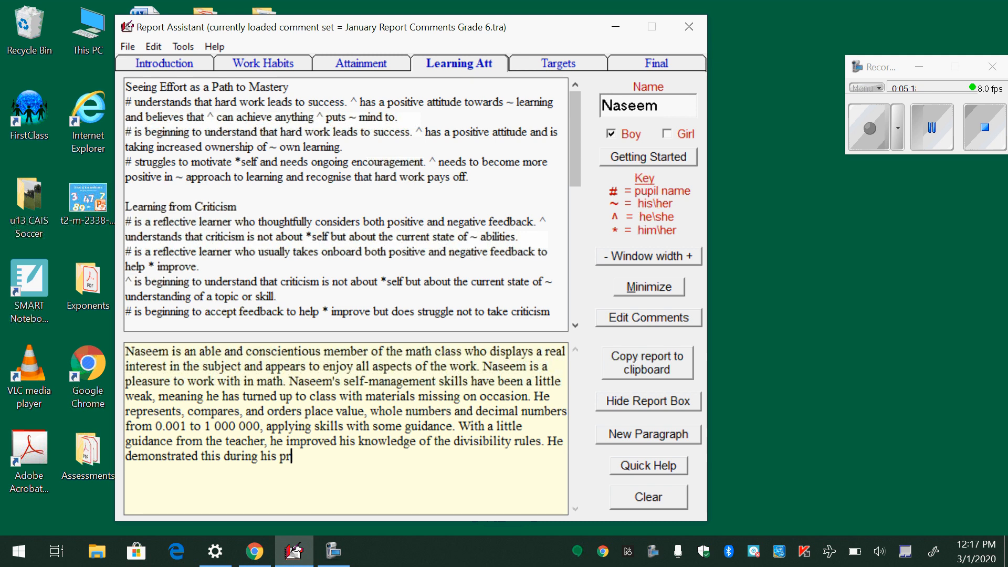
type("oject s")
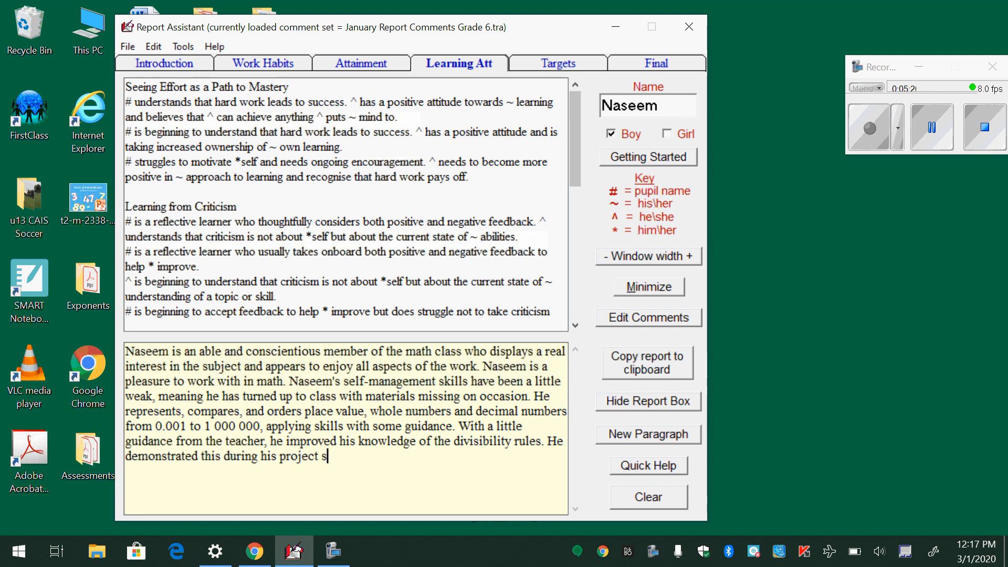
type("tudying wil")
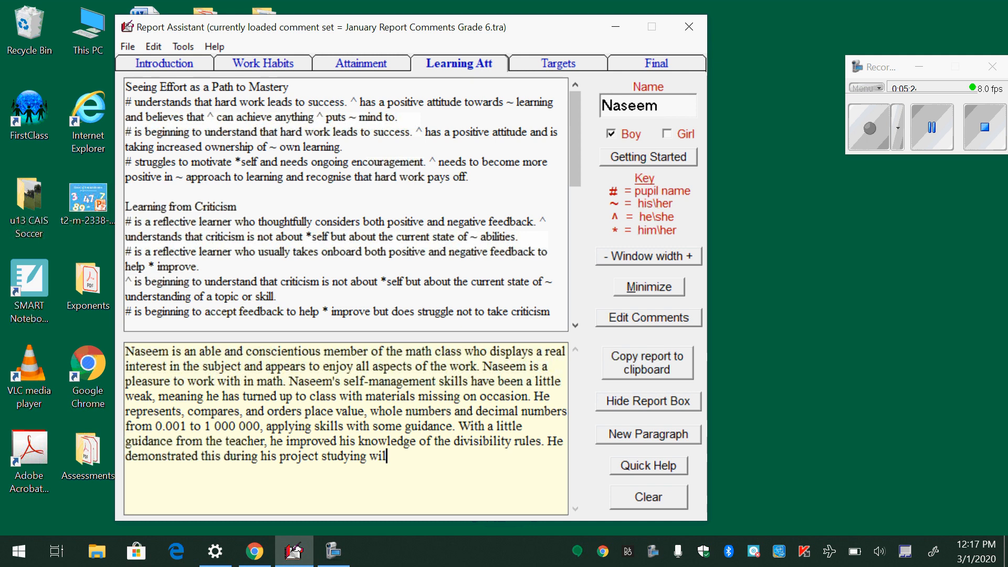
type("d life in the RBG centre.")
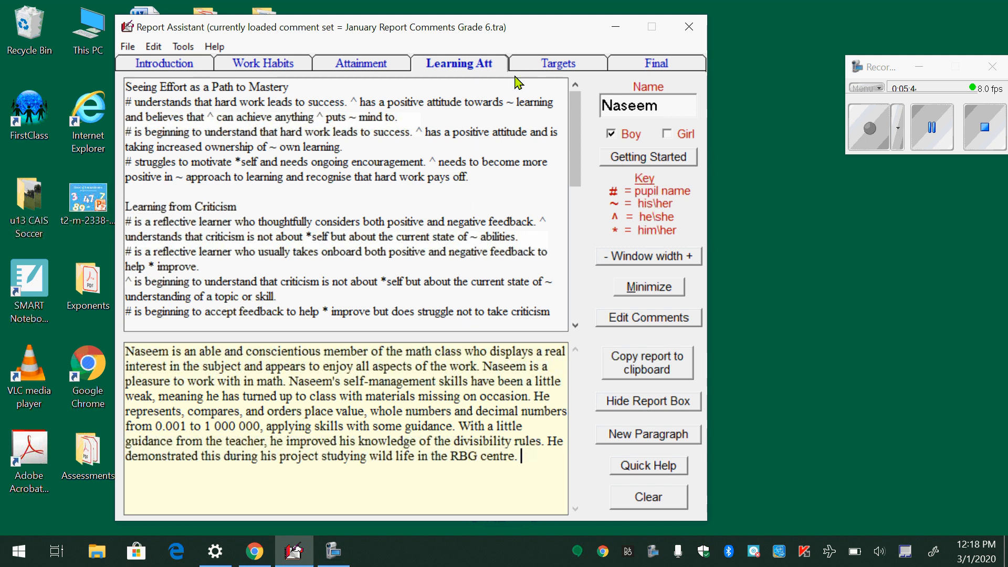
Add the Targets comment "A target for # is to present ~ work flow in an organized manner" to the report
left_click(554, 64)
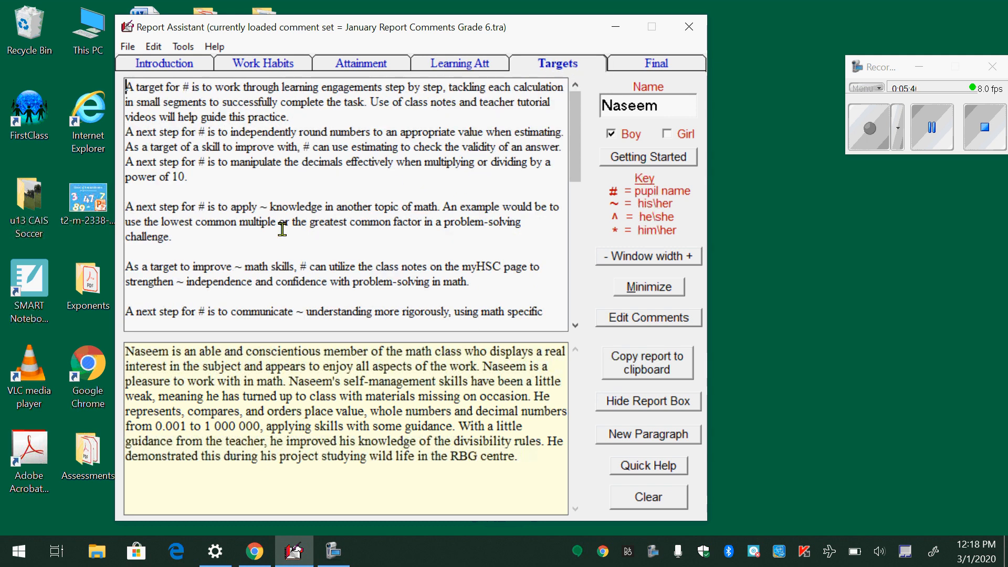
scroll(282, 230, "down", 5)
scroll(282, 230, "down", 2)
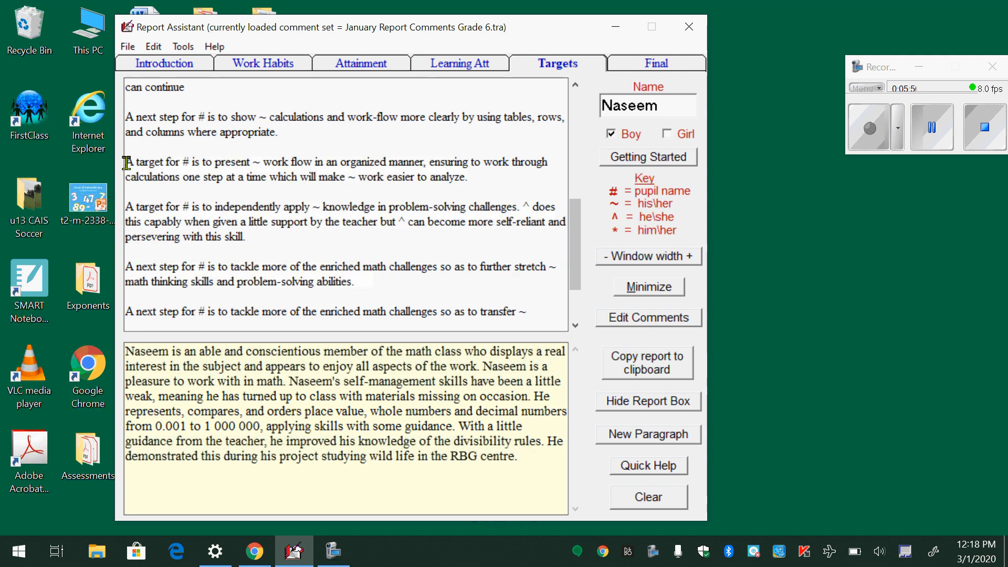
left_click_drag(127, 163, 472, 177)
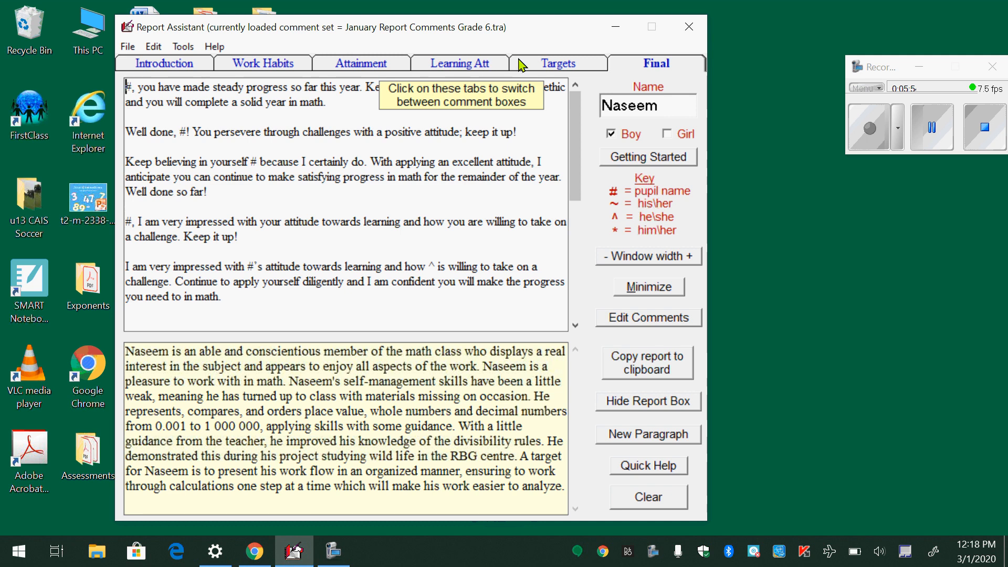
left_click(548, 63)
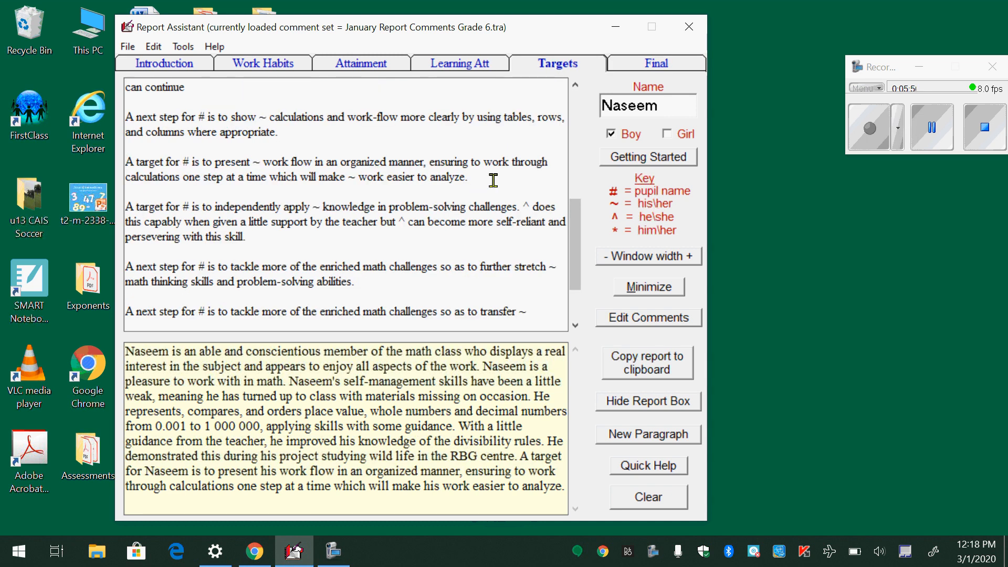
Add the Final comment beginning "Keep believing in yourself" and insert a line break before "With applying an excellent attitude" in the report
left_click(652, 63)
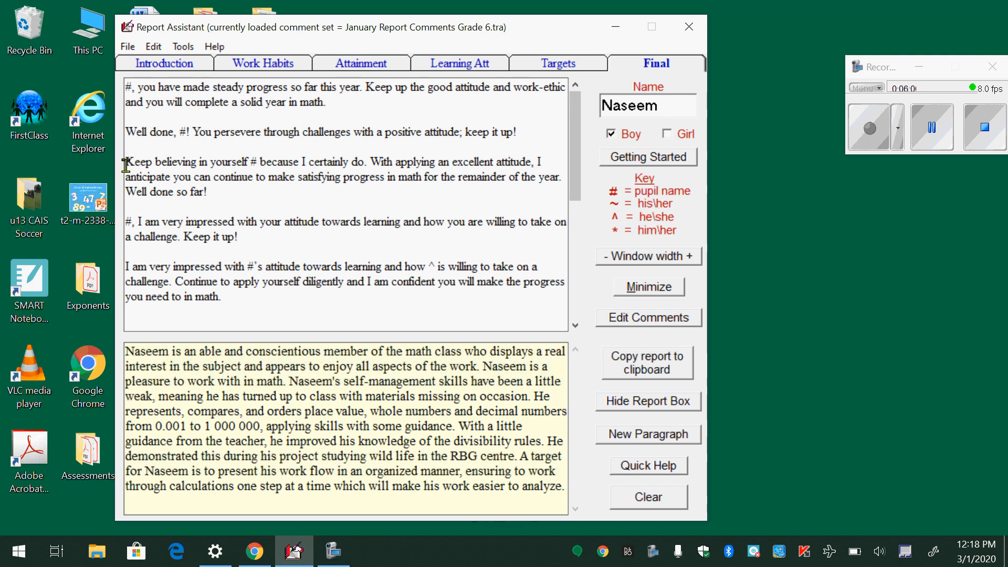
left_click_drag(126, 165, 219, 187)
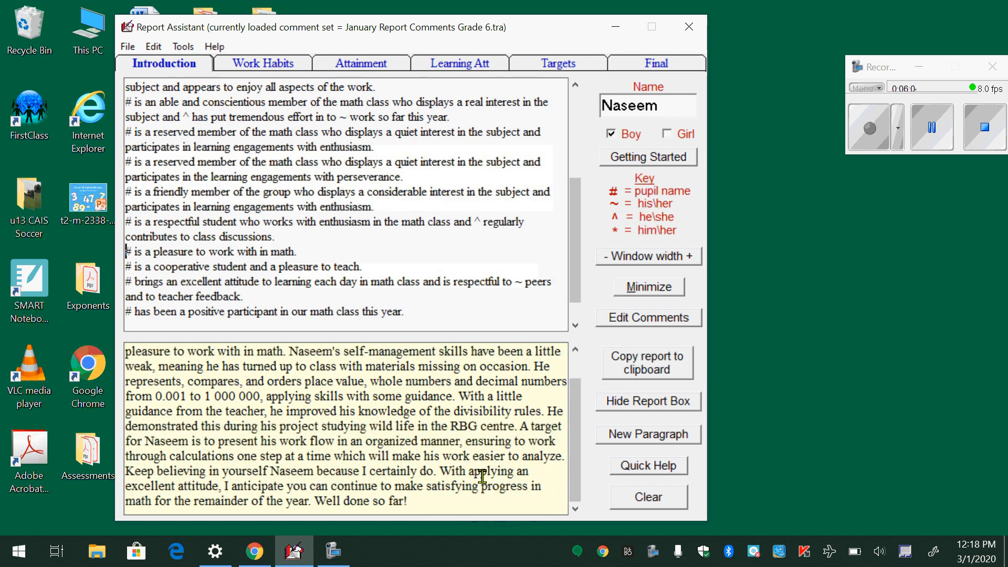
left_click(440, 475)
key("Return")
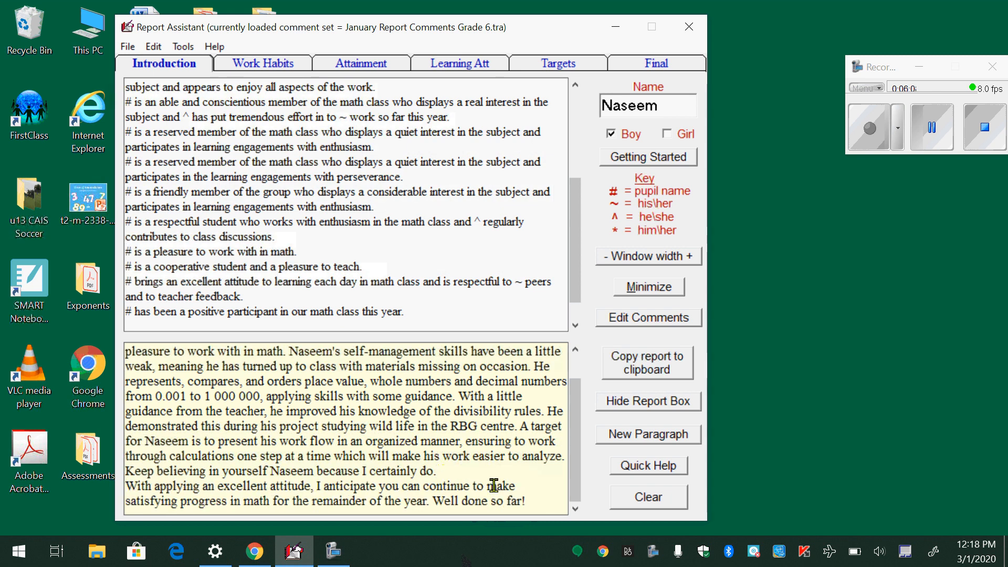
Review the finished report text and copy the whole report to the clipboard
scroll(551, 471, "up", 1)
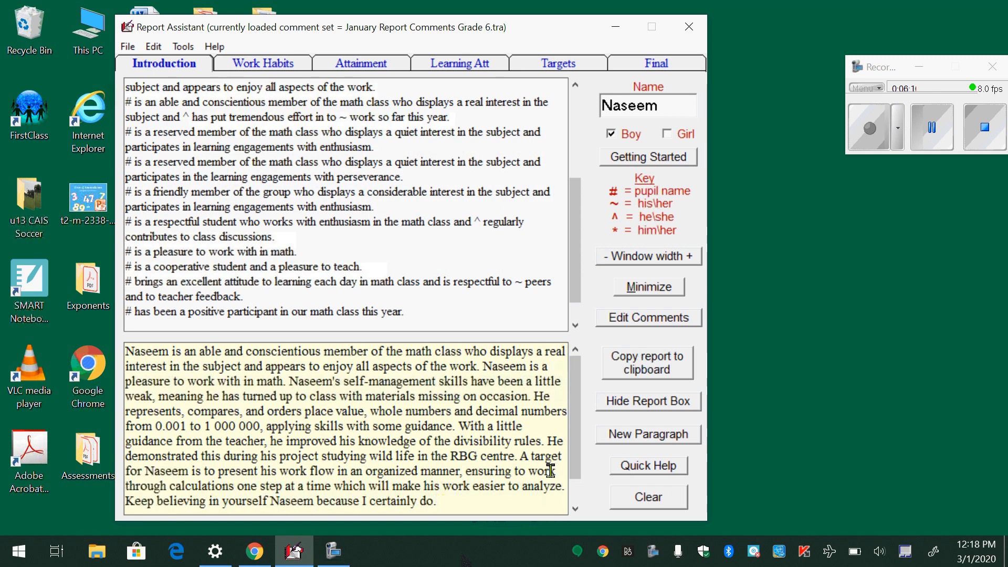
scroll(550, 471, "down", 1)
scroll(550, 471, "up", 1)
left_click(644, 370)
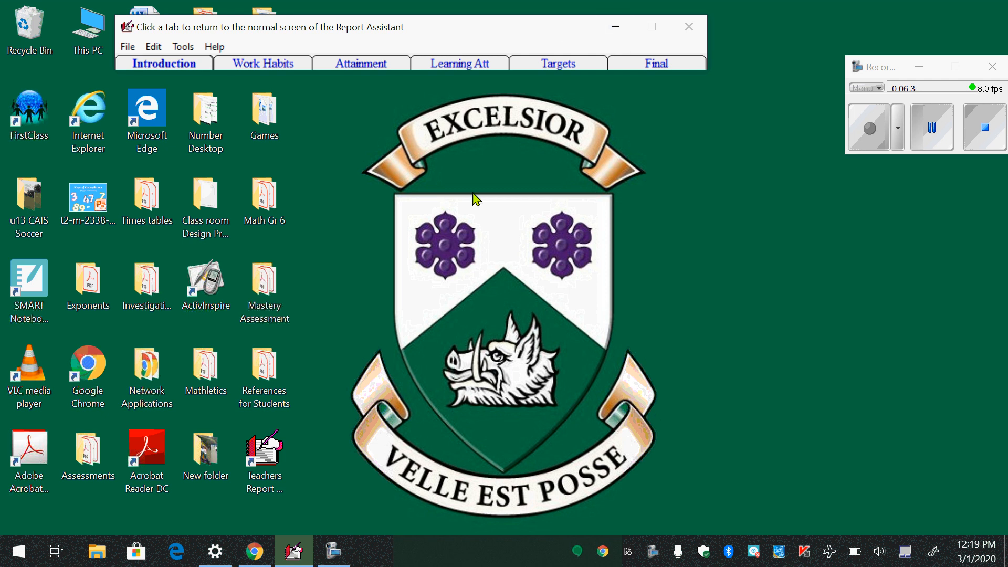
Switch to the untitled Google Docs document in Chrome and paste the copied report below "Sample Comments"
left_click(255, 551)
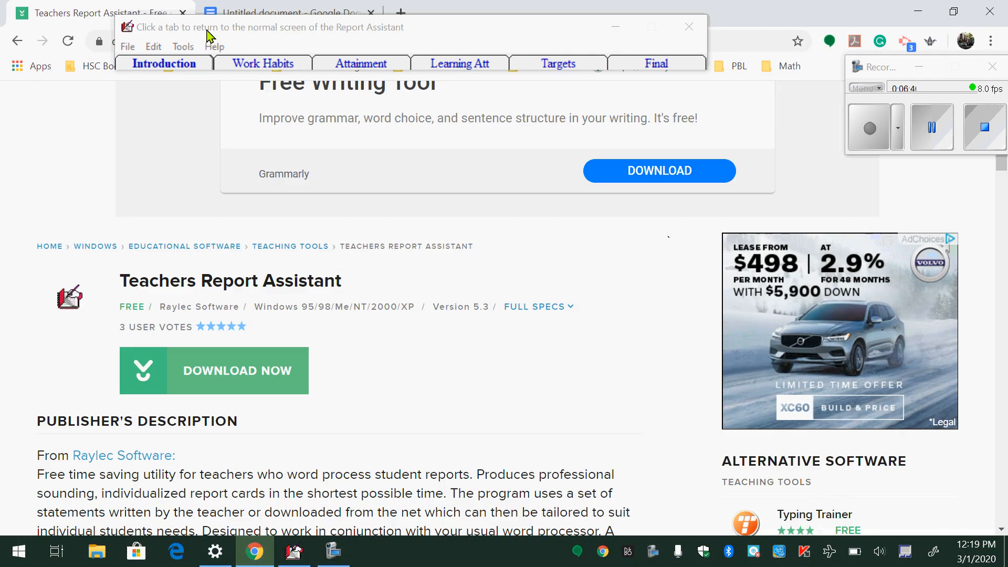
left_click_drag(263, 35, 276, 74)
left_click(292, 14)
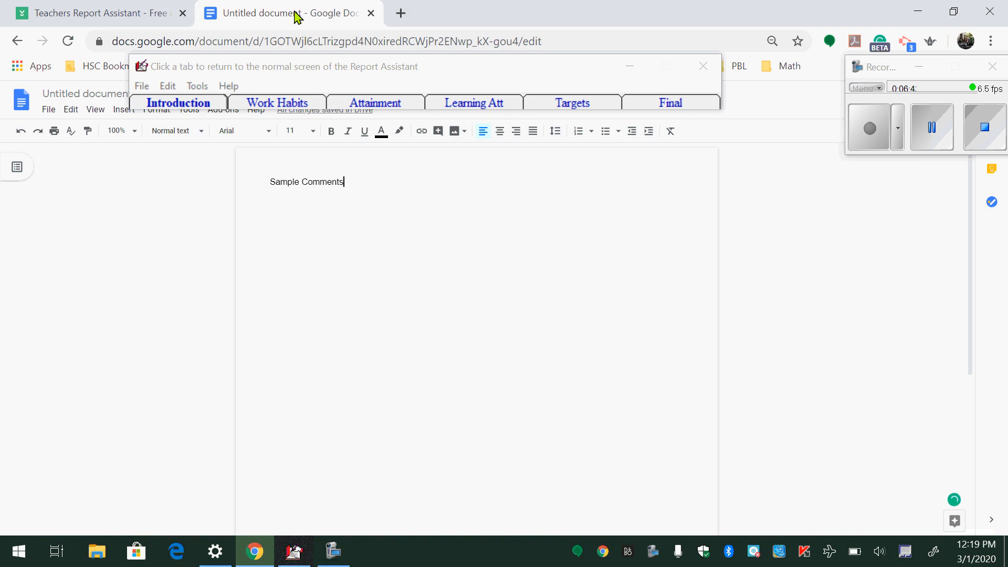
key("Return")
type("\\")
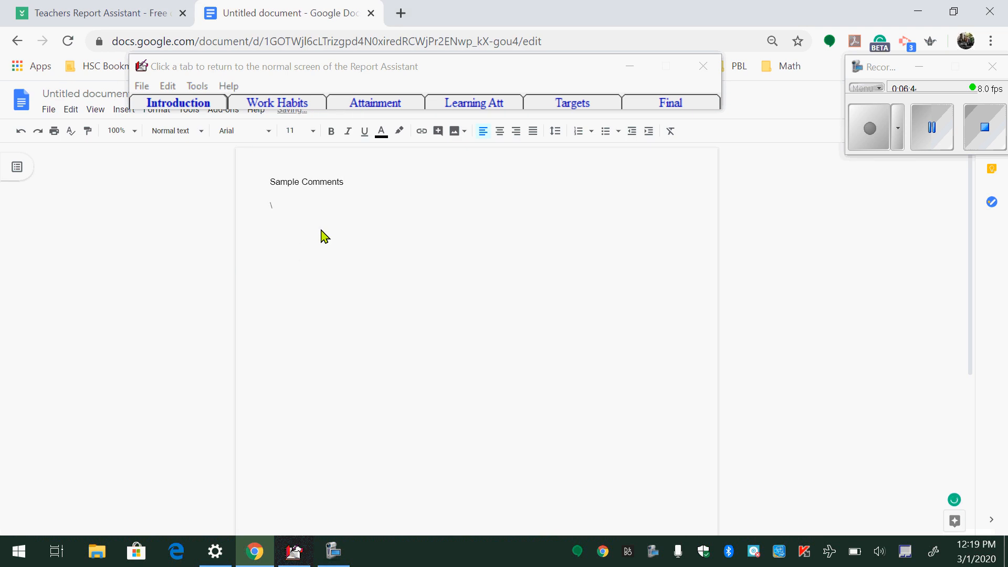
key("ctrl+v")
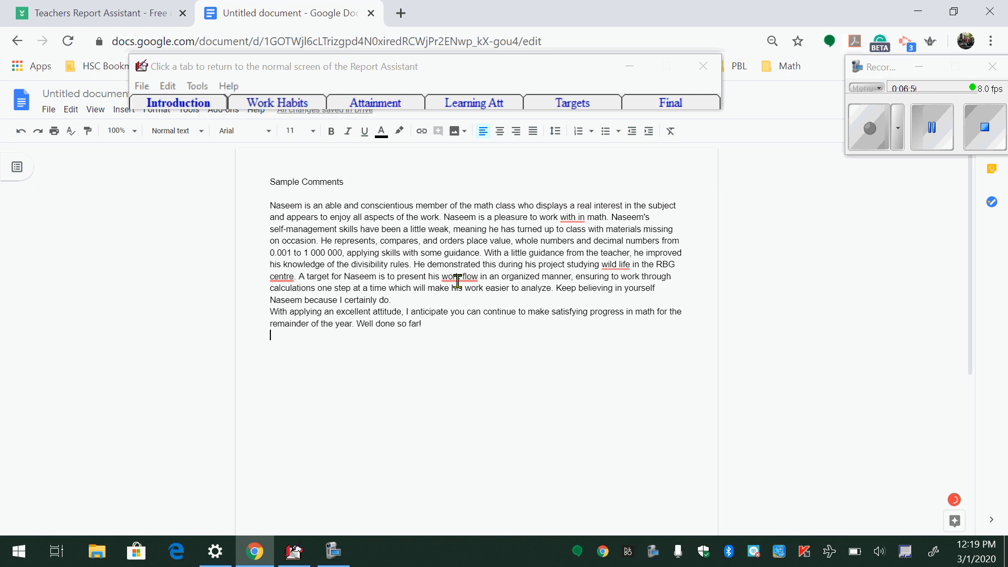
Accept the Grammarly spelling corrections "workflow" and "wildlife" in the pasted report
mouse_move(462, 278)
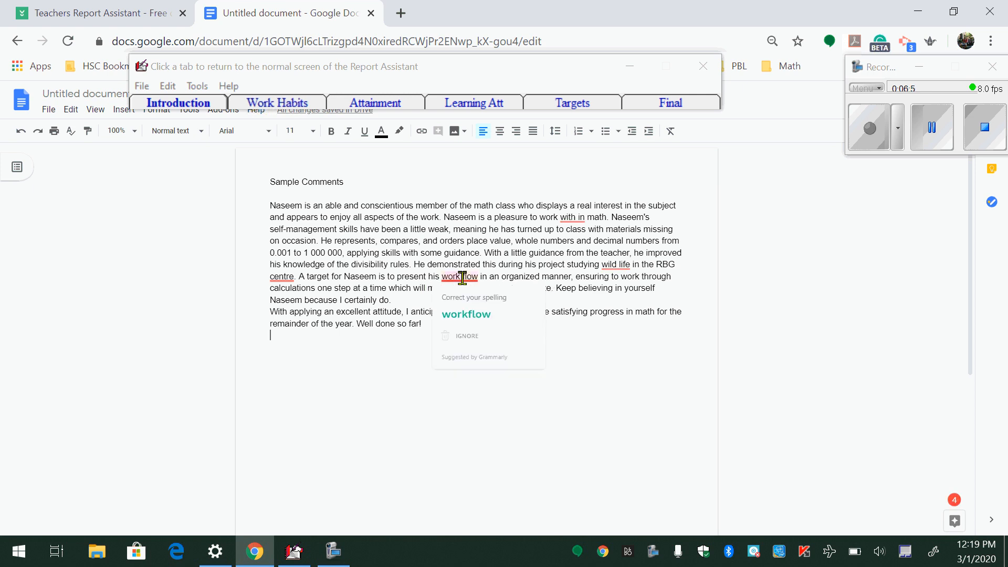
left_click(467, 316)
mouse_move(572, 217)
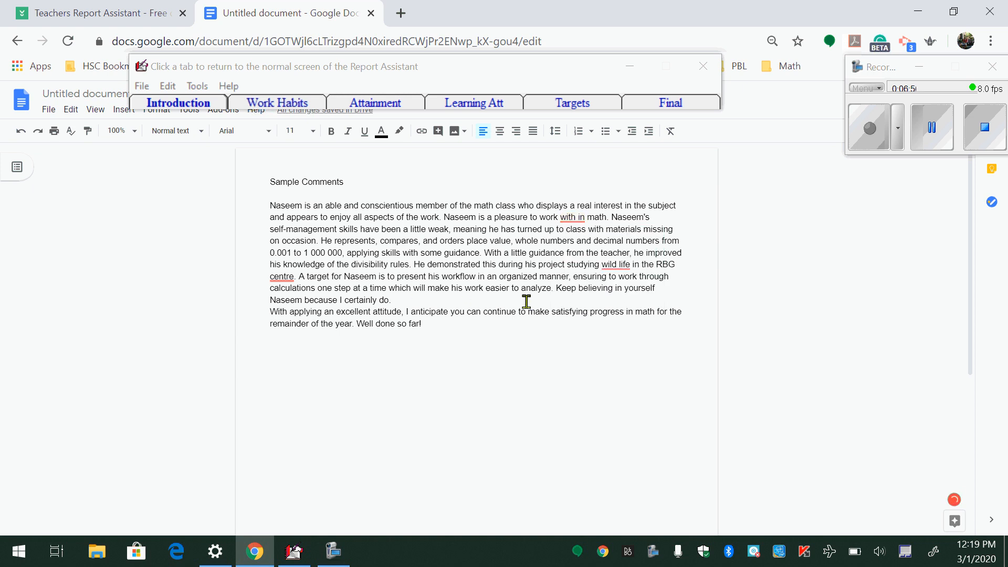
mouse_move(611, 265)
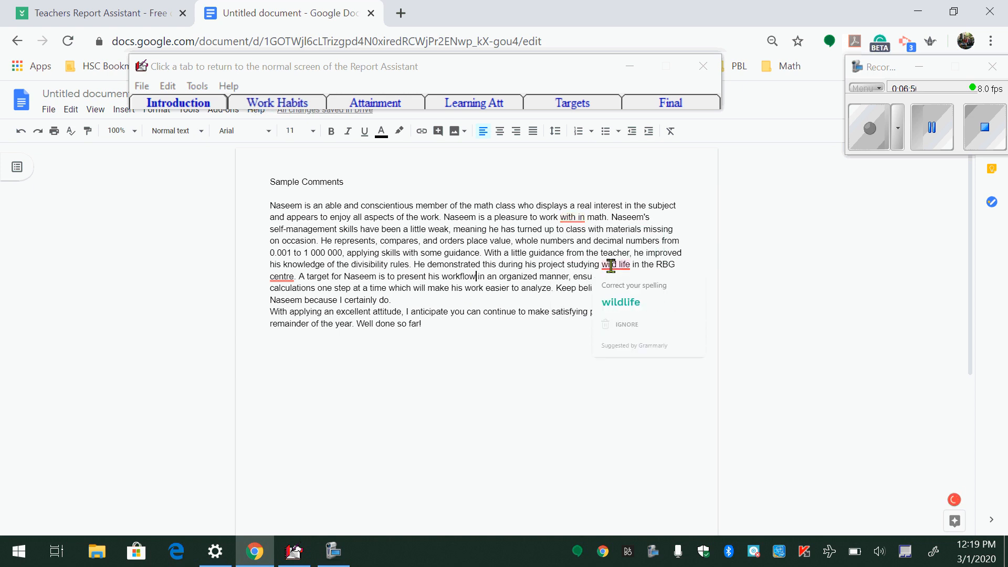
left_click(624, 300)
mouse_move(281, 277)
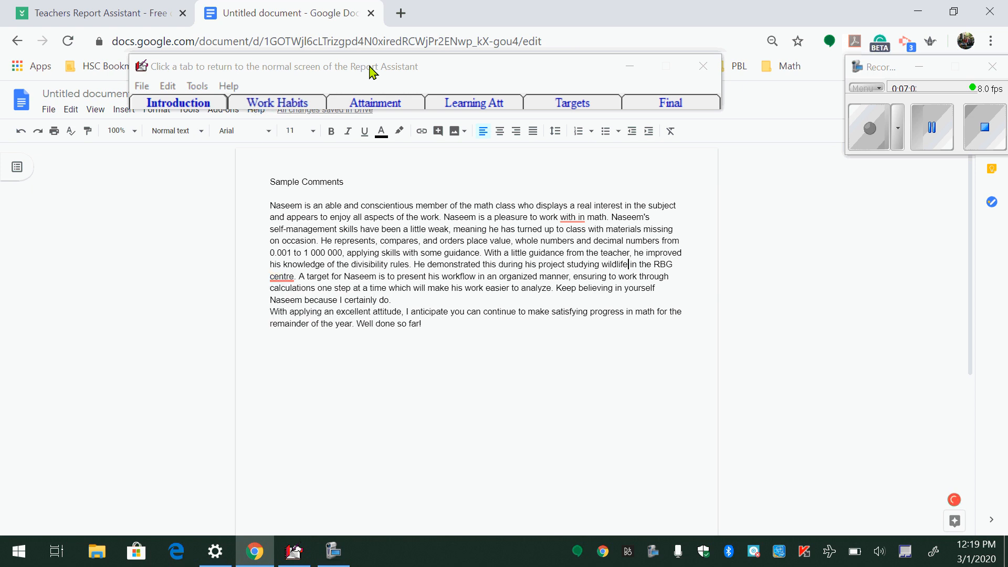
Return to the full Report Assistant window and clear the current pupil's name, gender and report
left_click(399, 81)
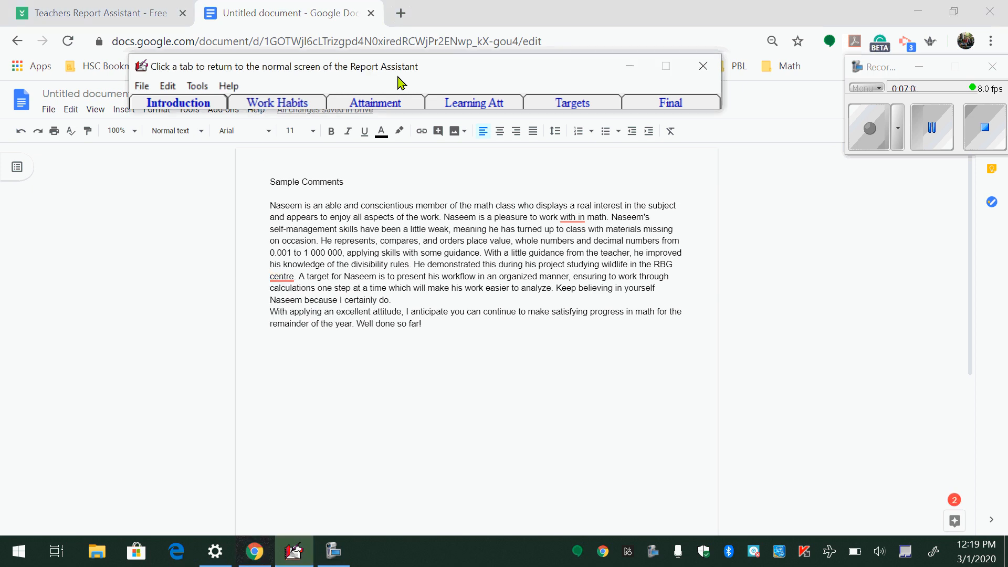
left_click(204, 102)
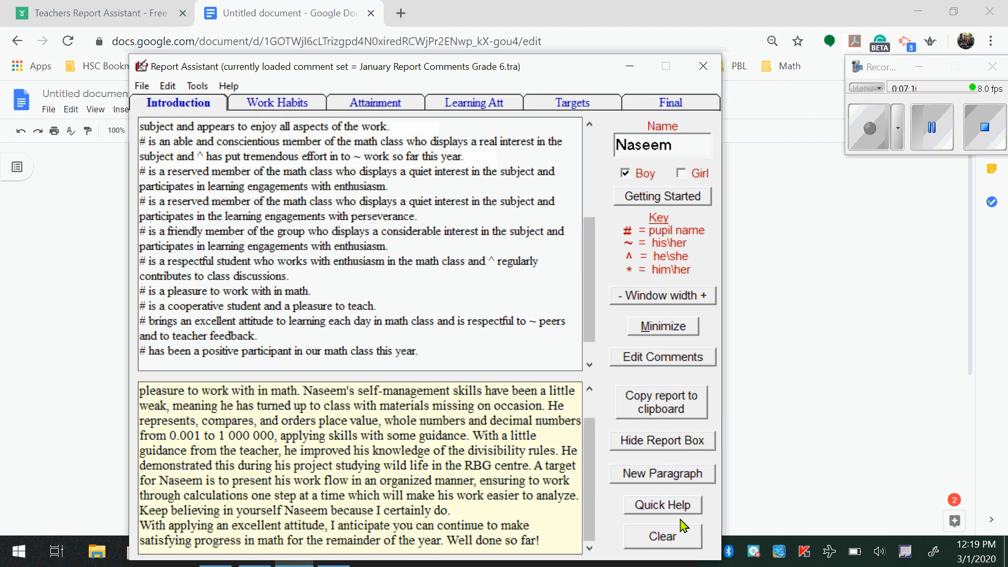
left_click(680, 539)
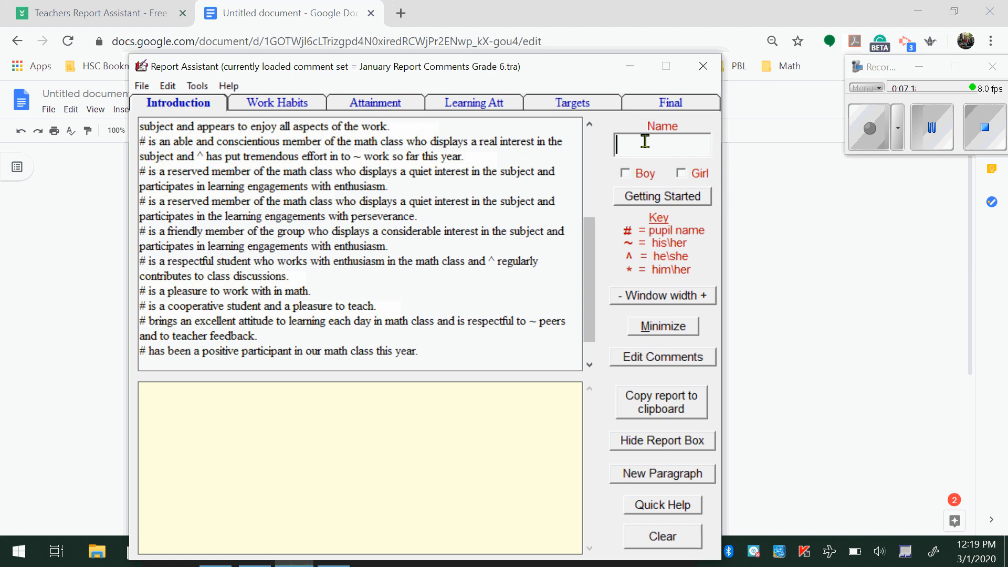
Enter the next pupil's first name and set the pupil's gender to Girl
type("Mereen")
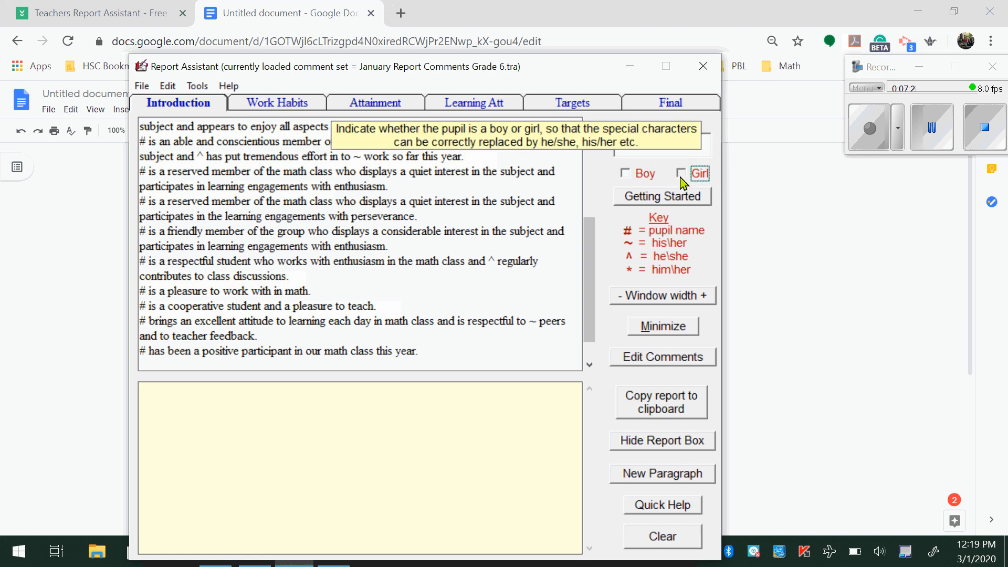
left_click(703, 172)
mouse_move(646, 257)
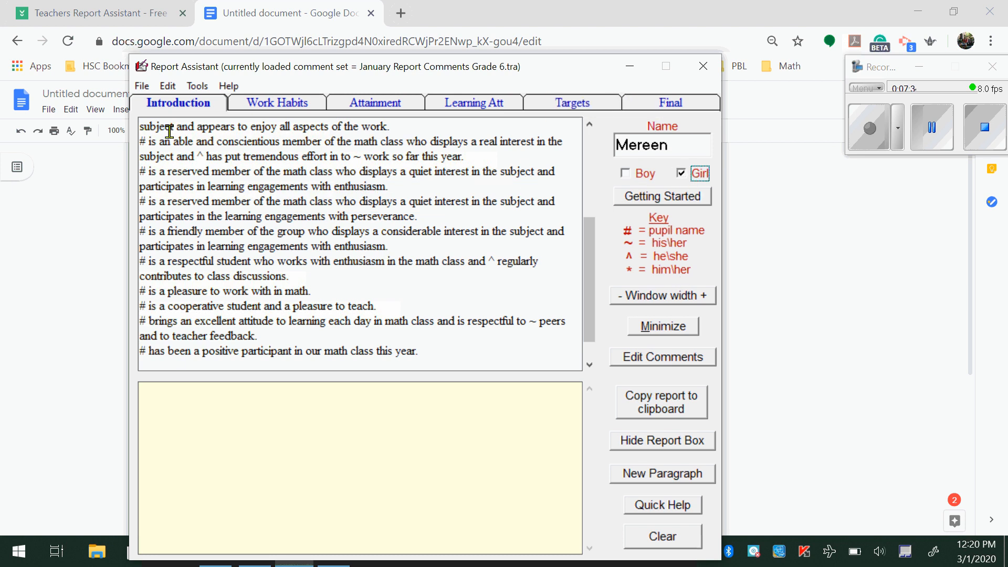
scroll(315, 249, "down", 1)
scroll(315, 248, "up", 4)
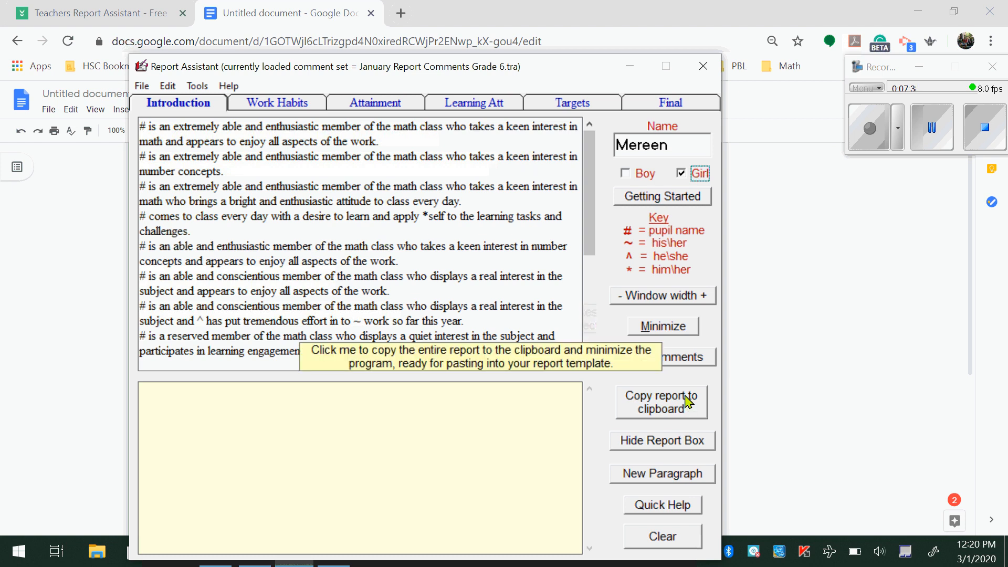
left_click(630, 67)
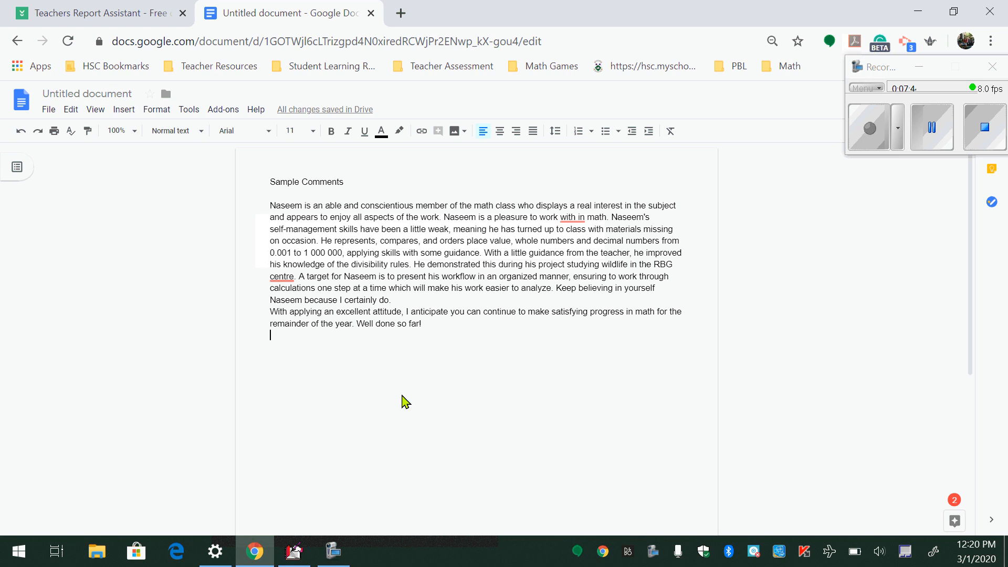
left_click(294, 551)
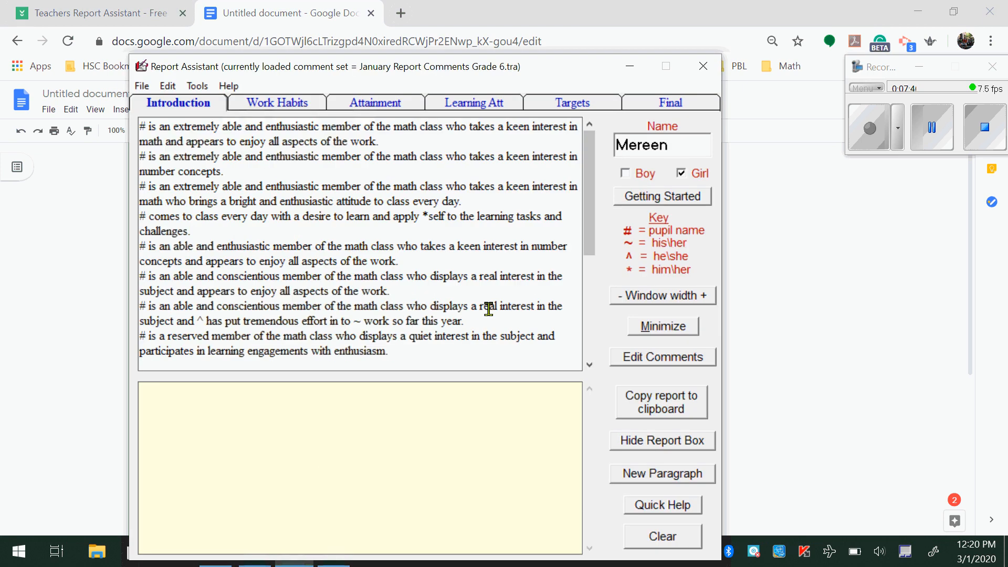